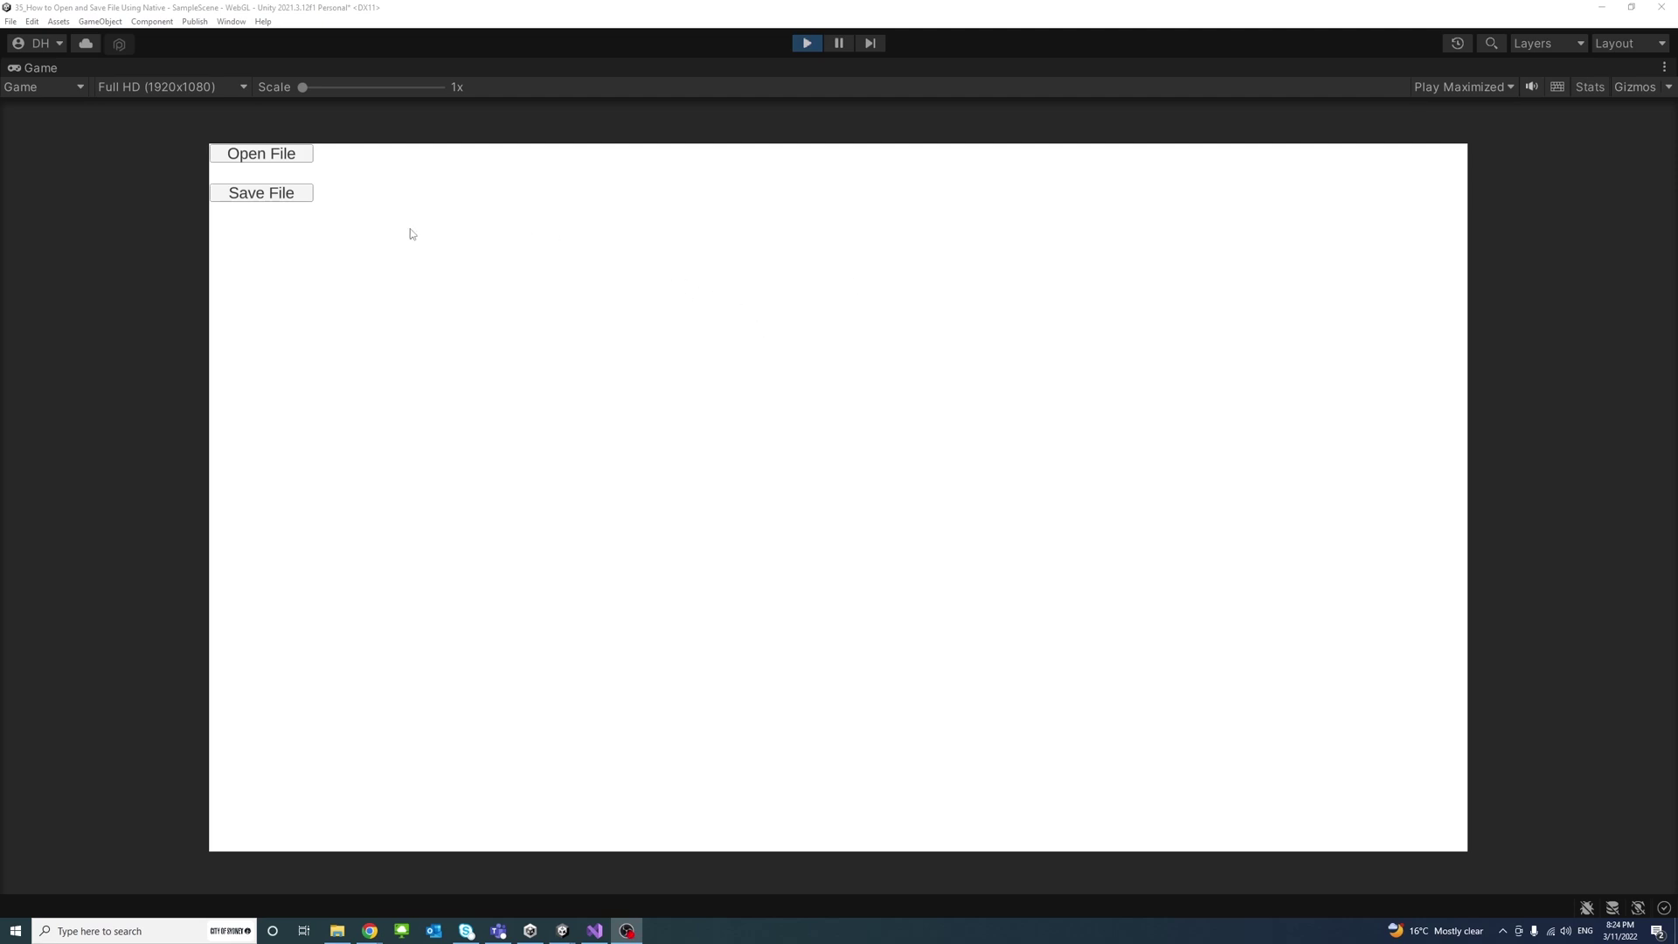
Step: Pick Demo_Model.obj through the game's Open File button to load it at runtime
left_click(265, 156)
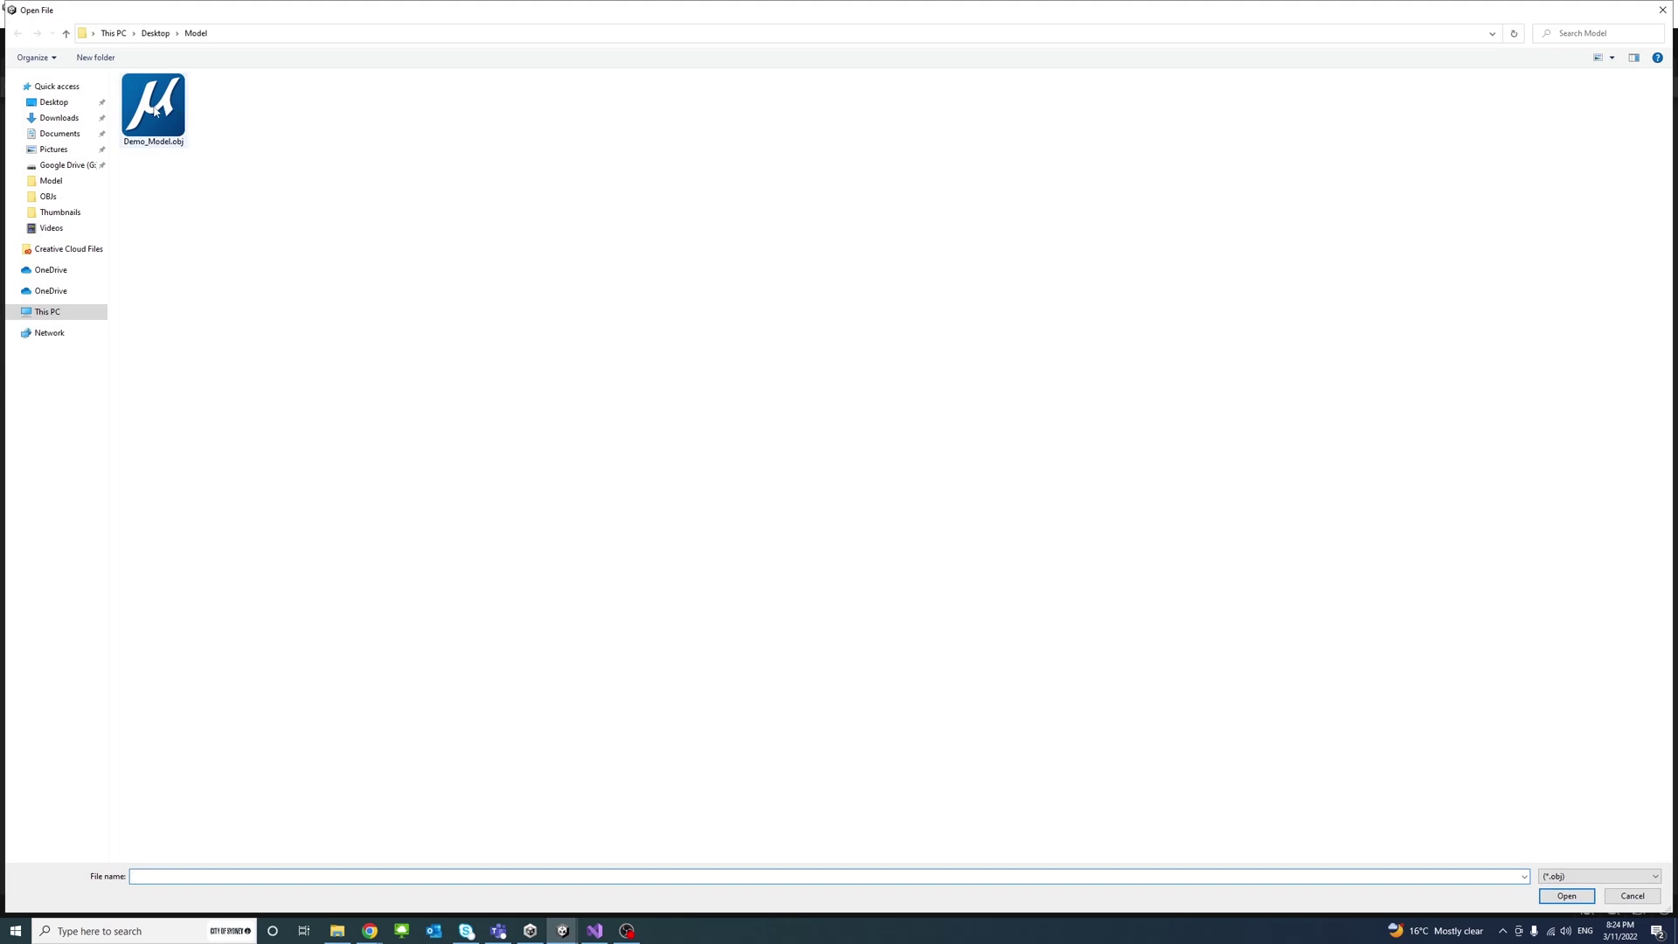
double_click(151, 109)
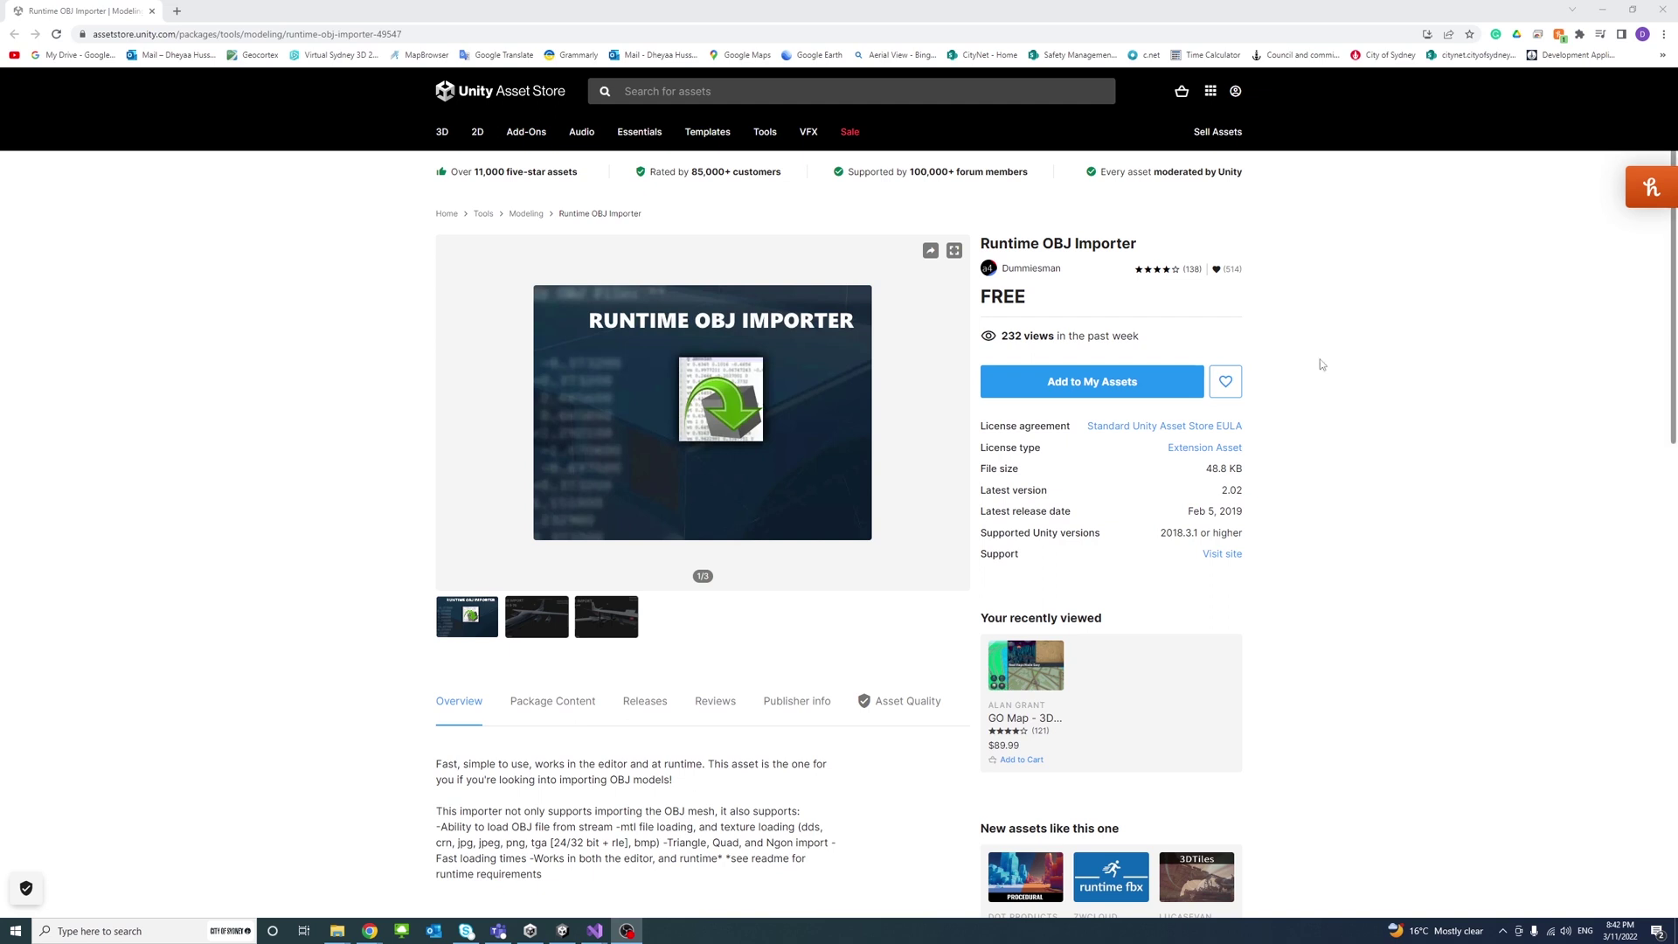
Step: Confirm the account sign-in and add the free Runtime OBJ Importer package to My Assets
left_click(1232, 94)
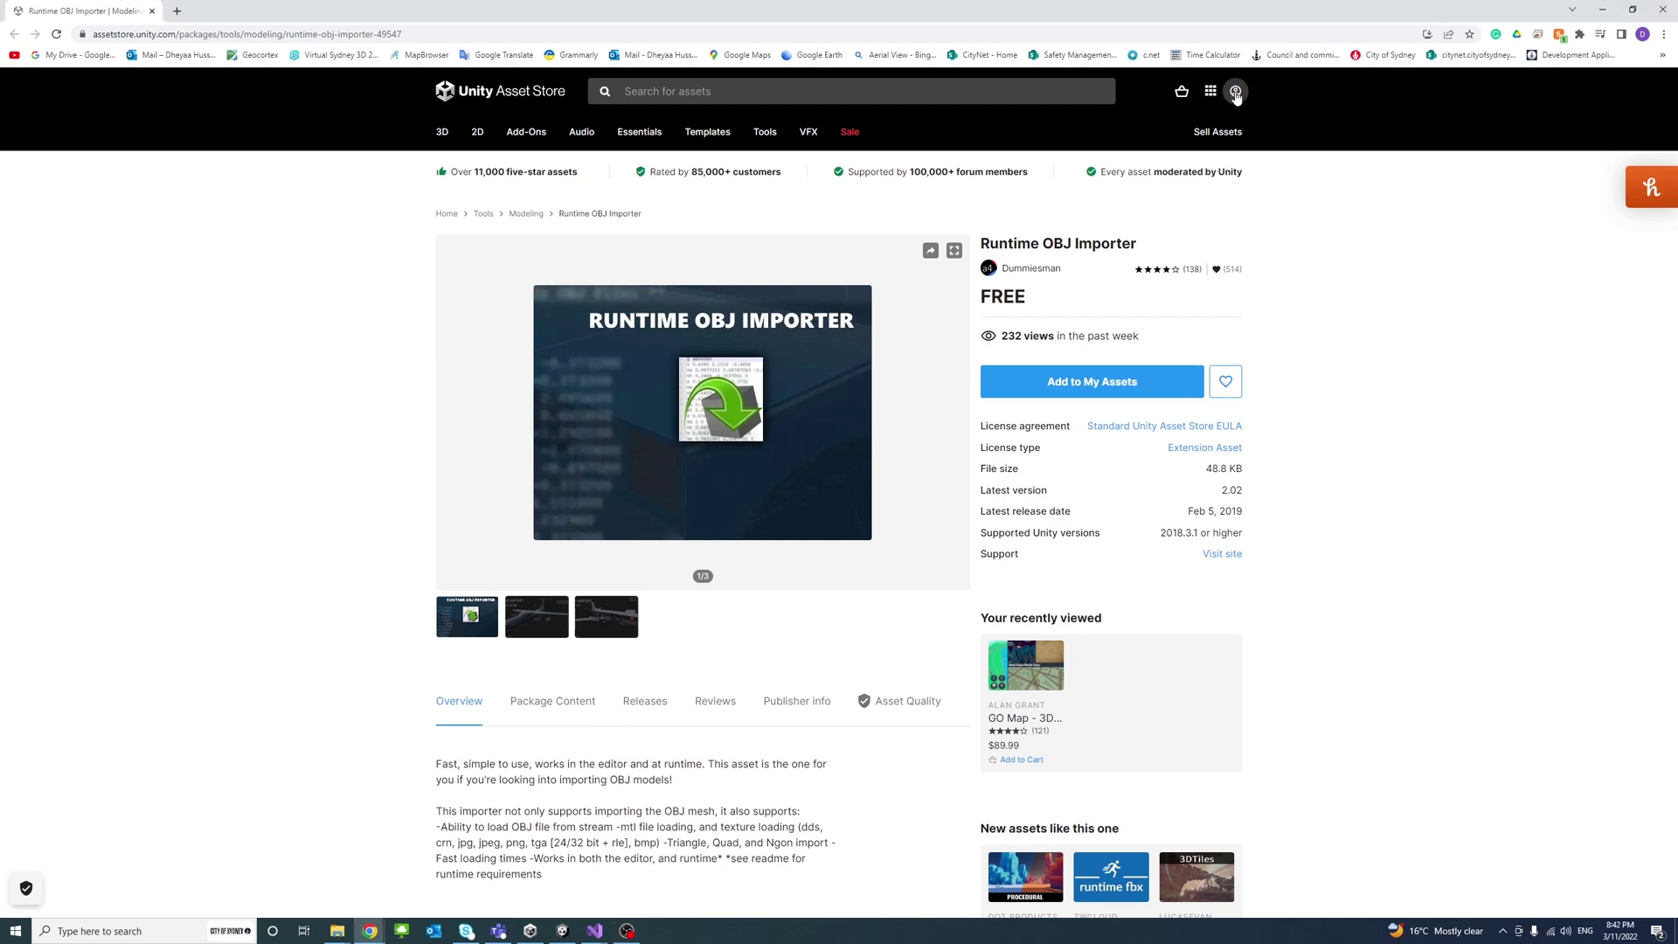
left_click(1235, 94)
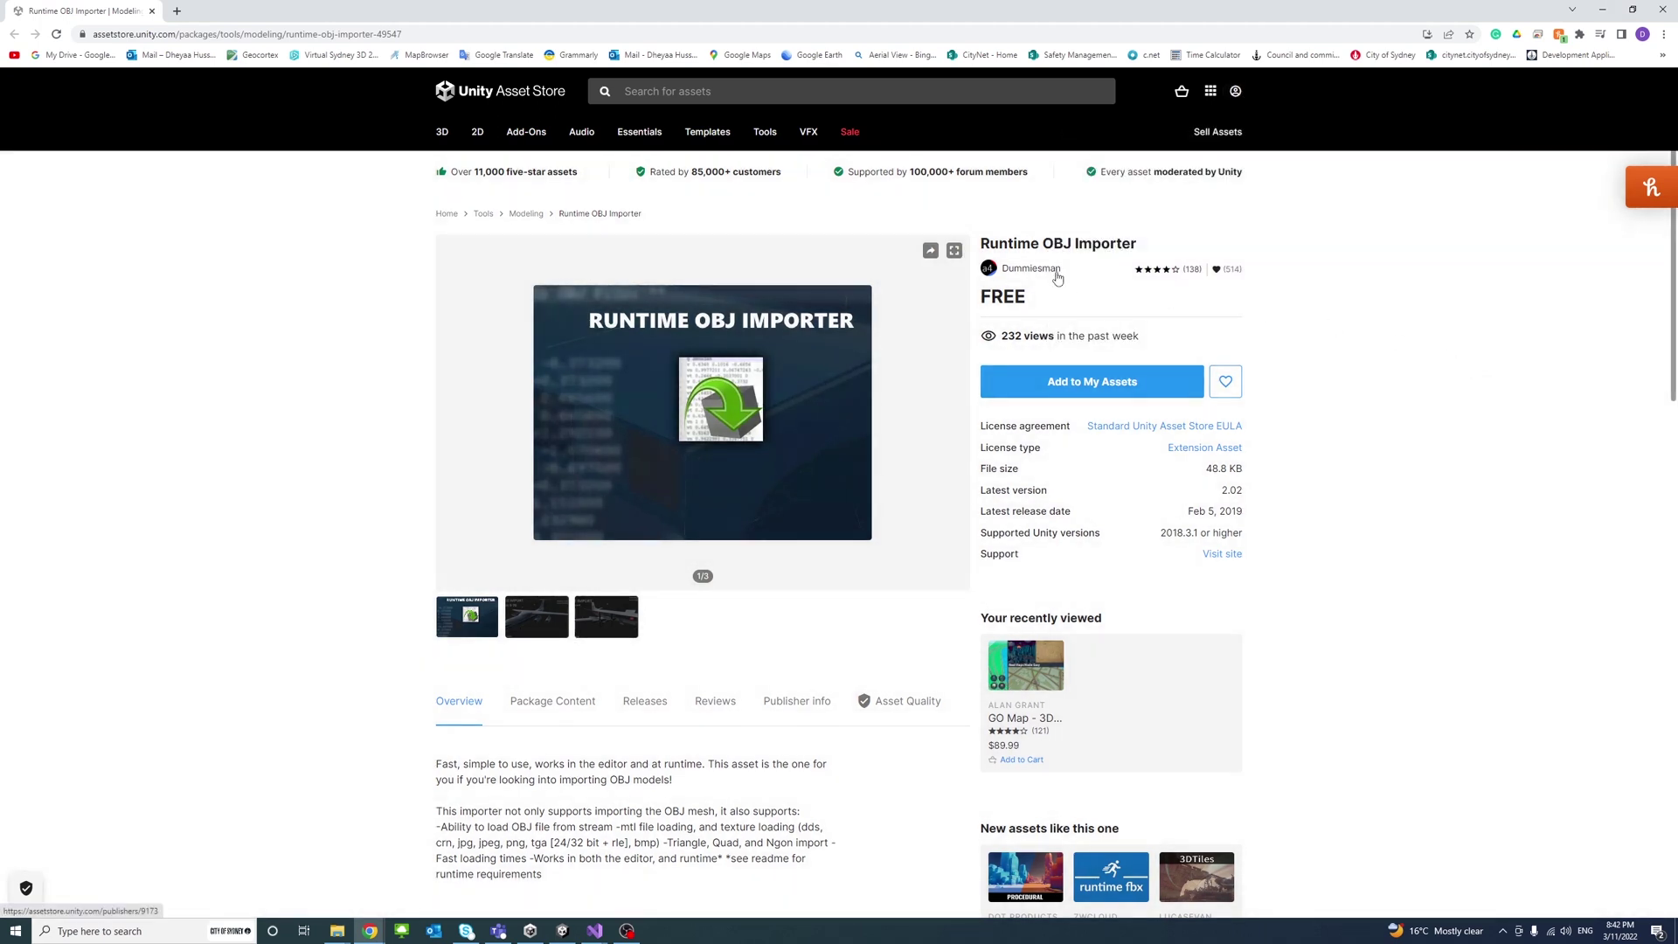
left_click(1099, 384)
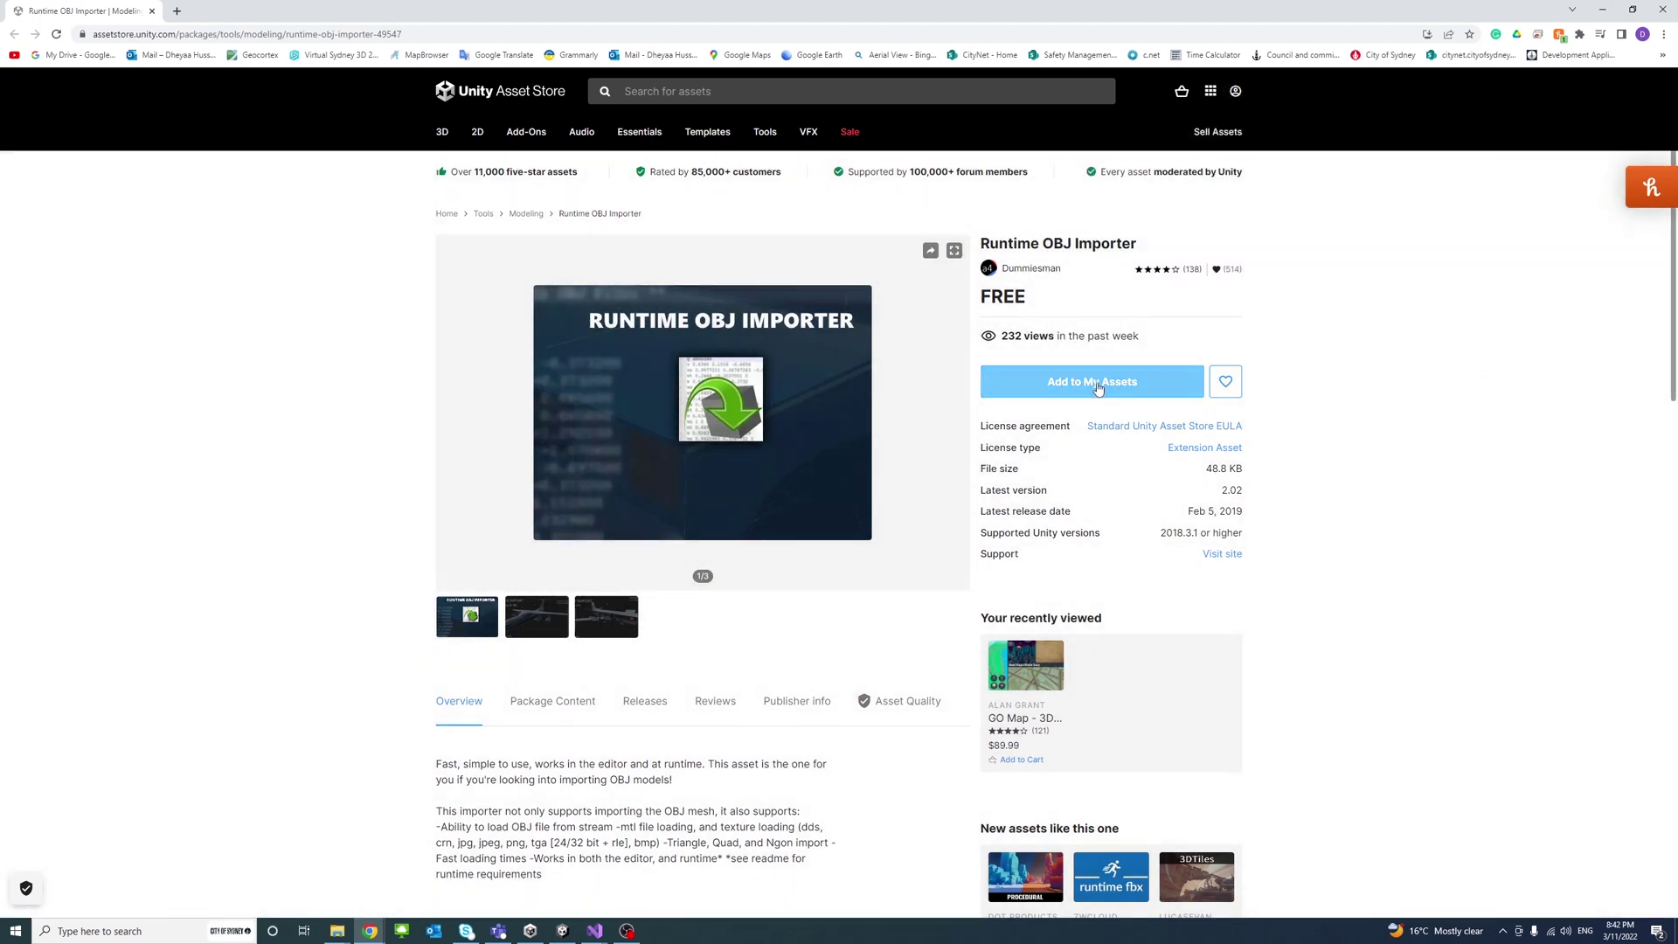
left_click(1141, 381)
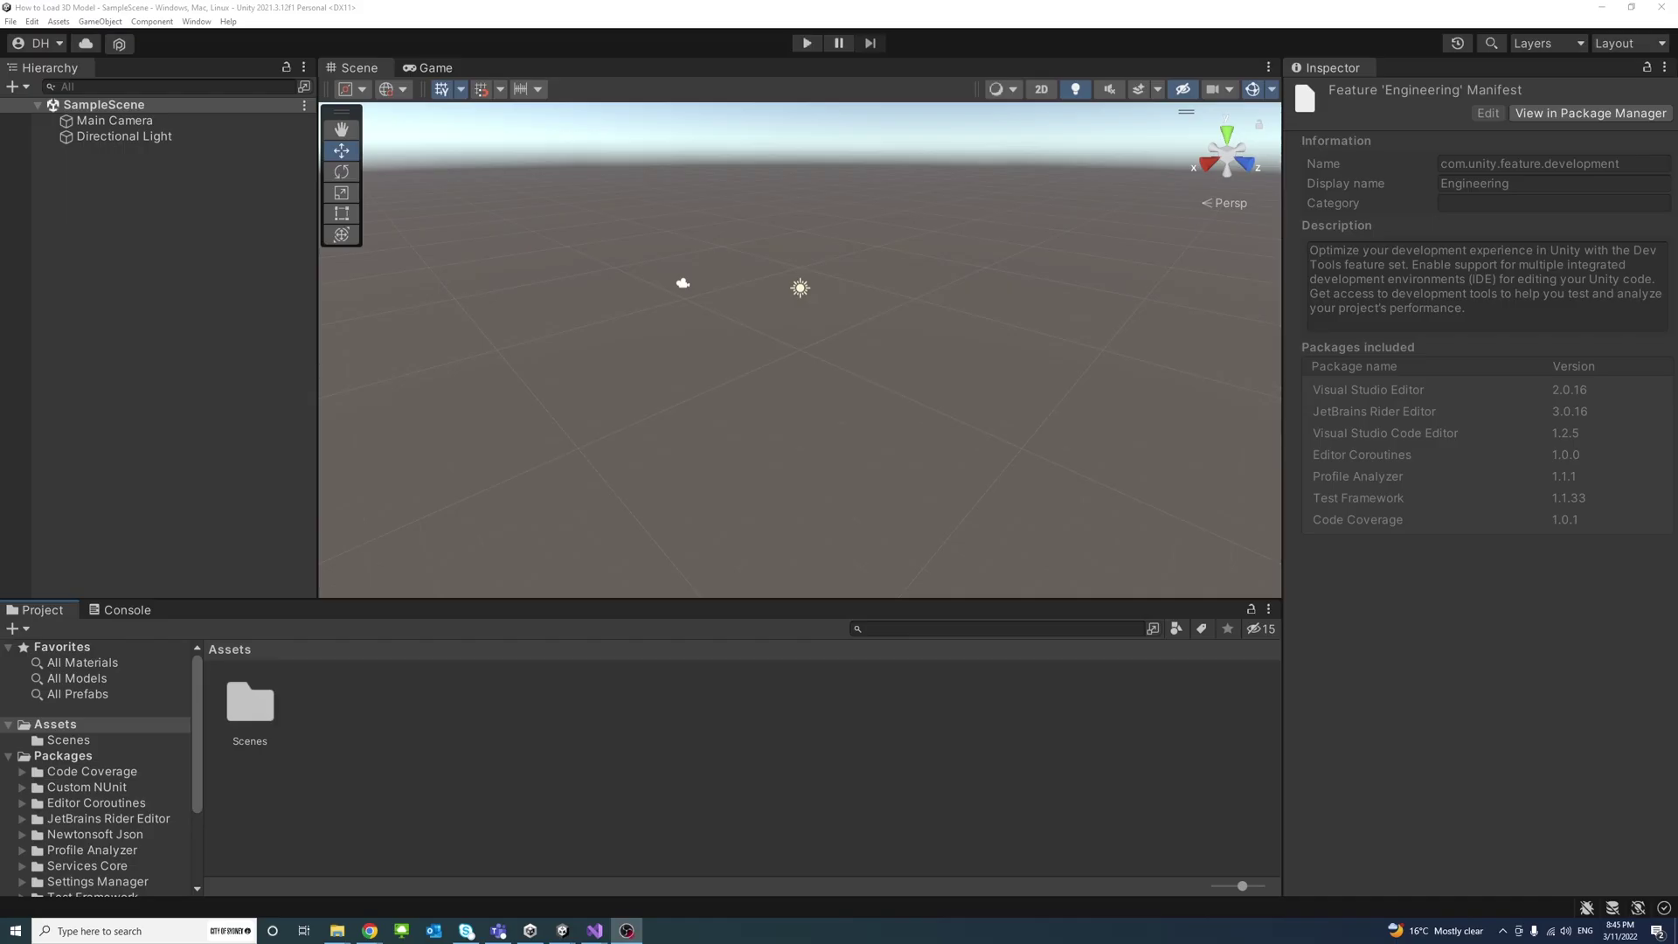
Step: Open Package Manager and list the packages under My Assets
left_click(197, 21)
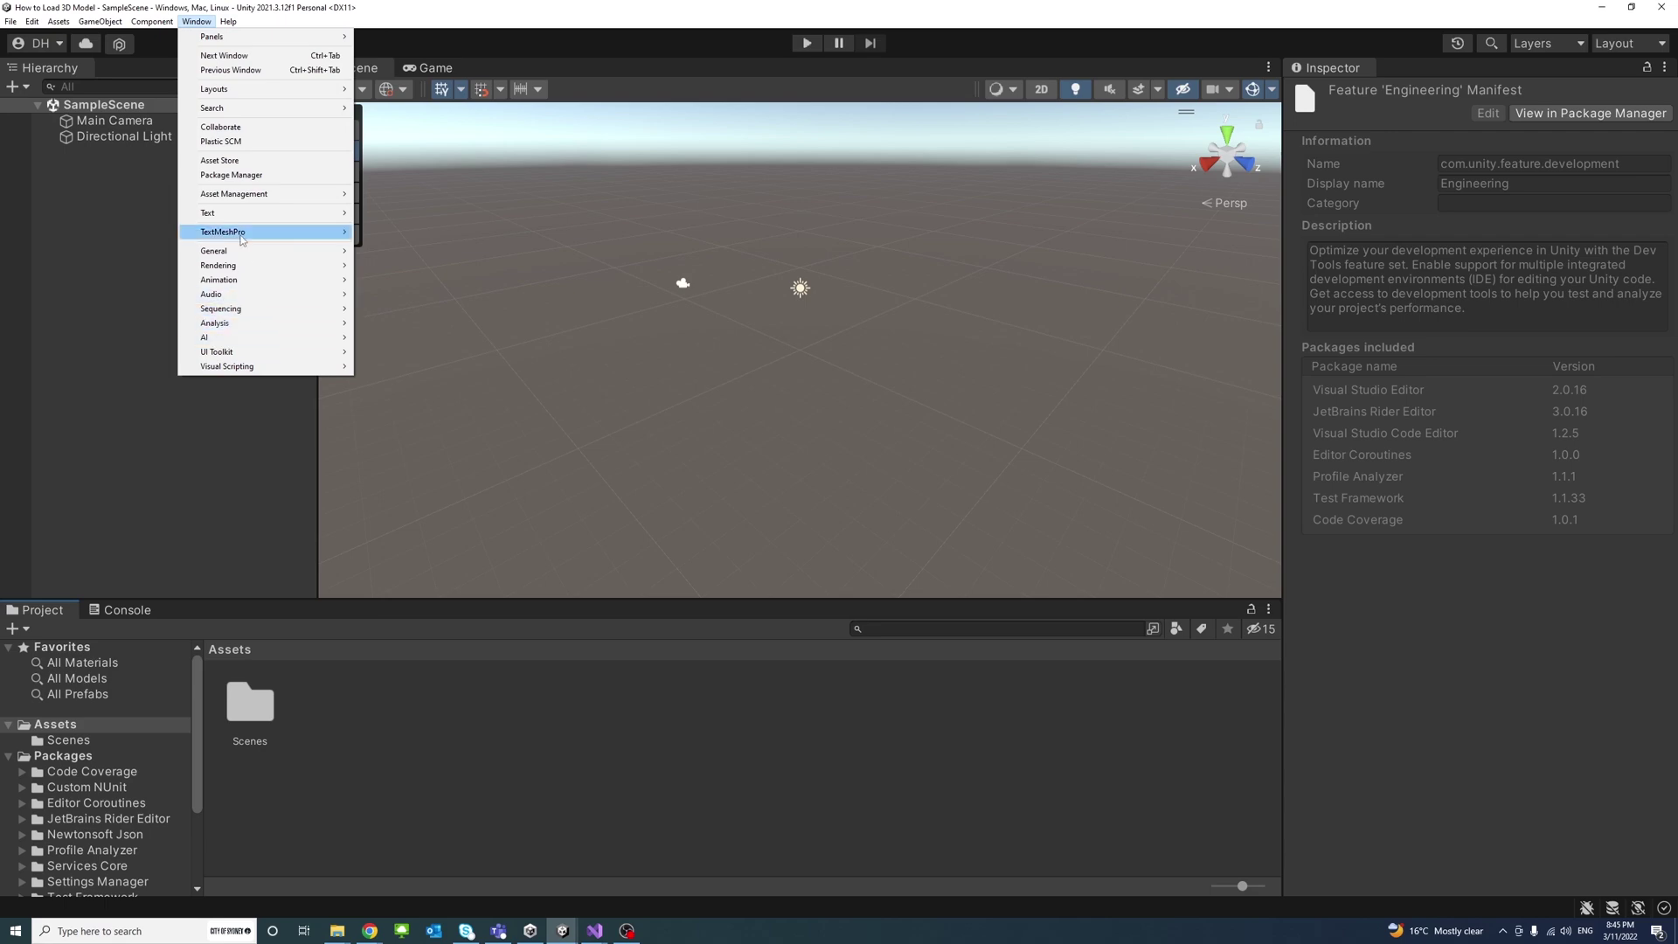
left_click(231, 175)
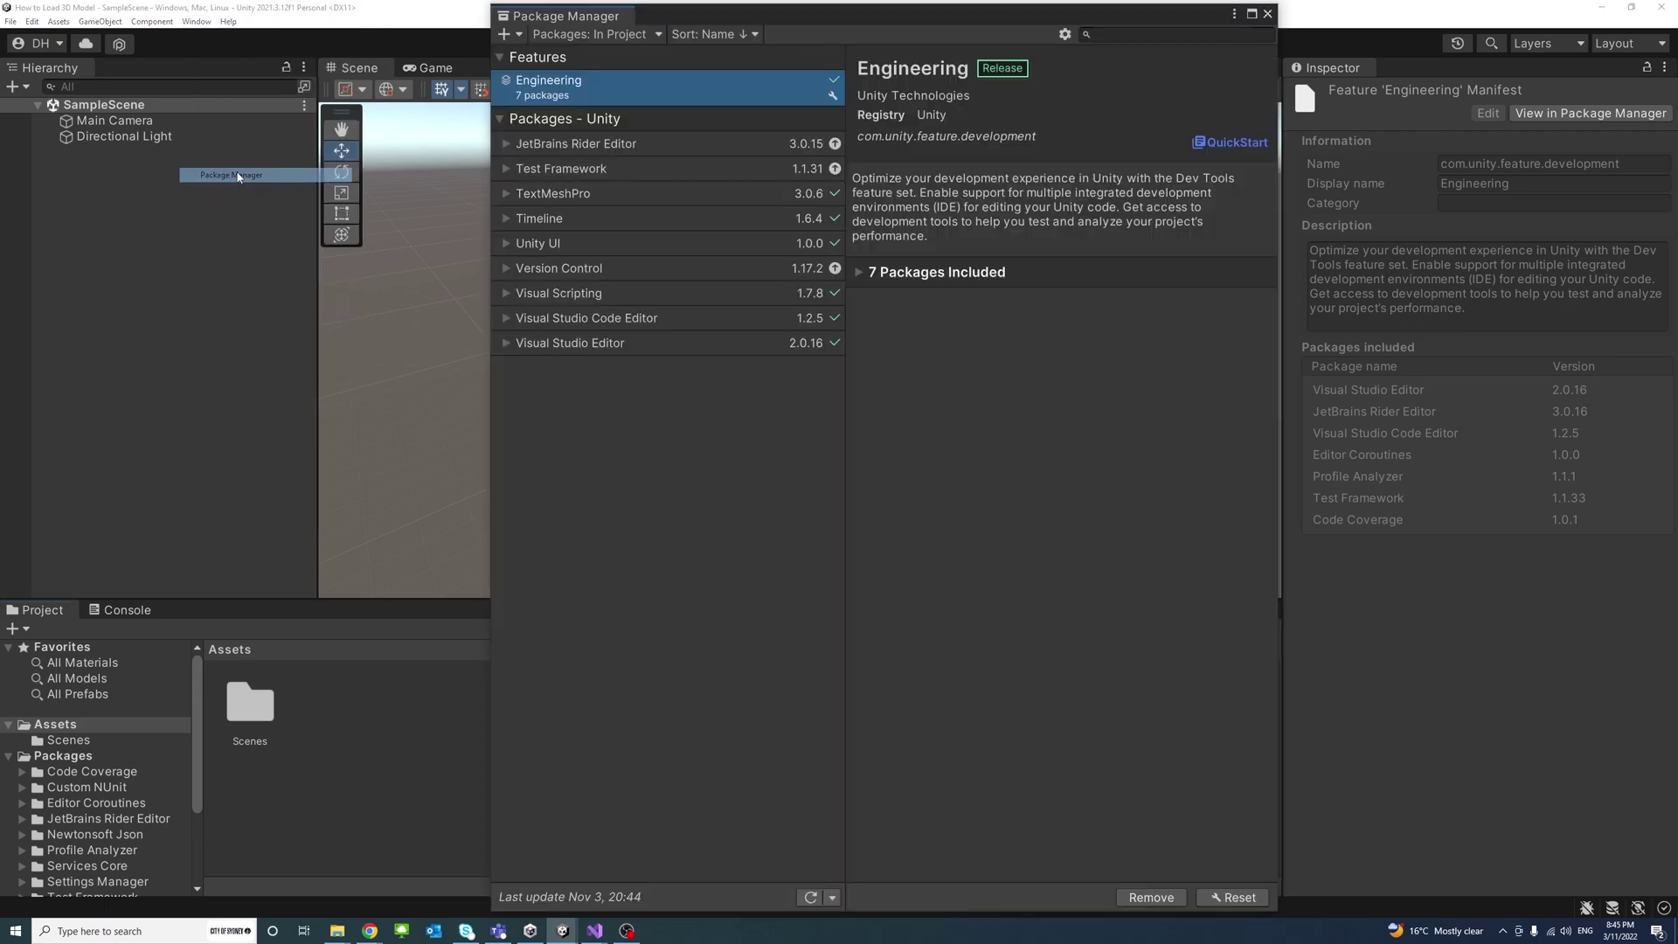
left_click(624, 37)
left_click(568, 88)
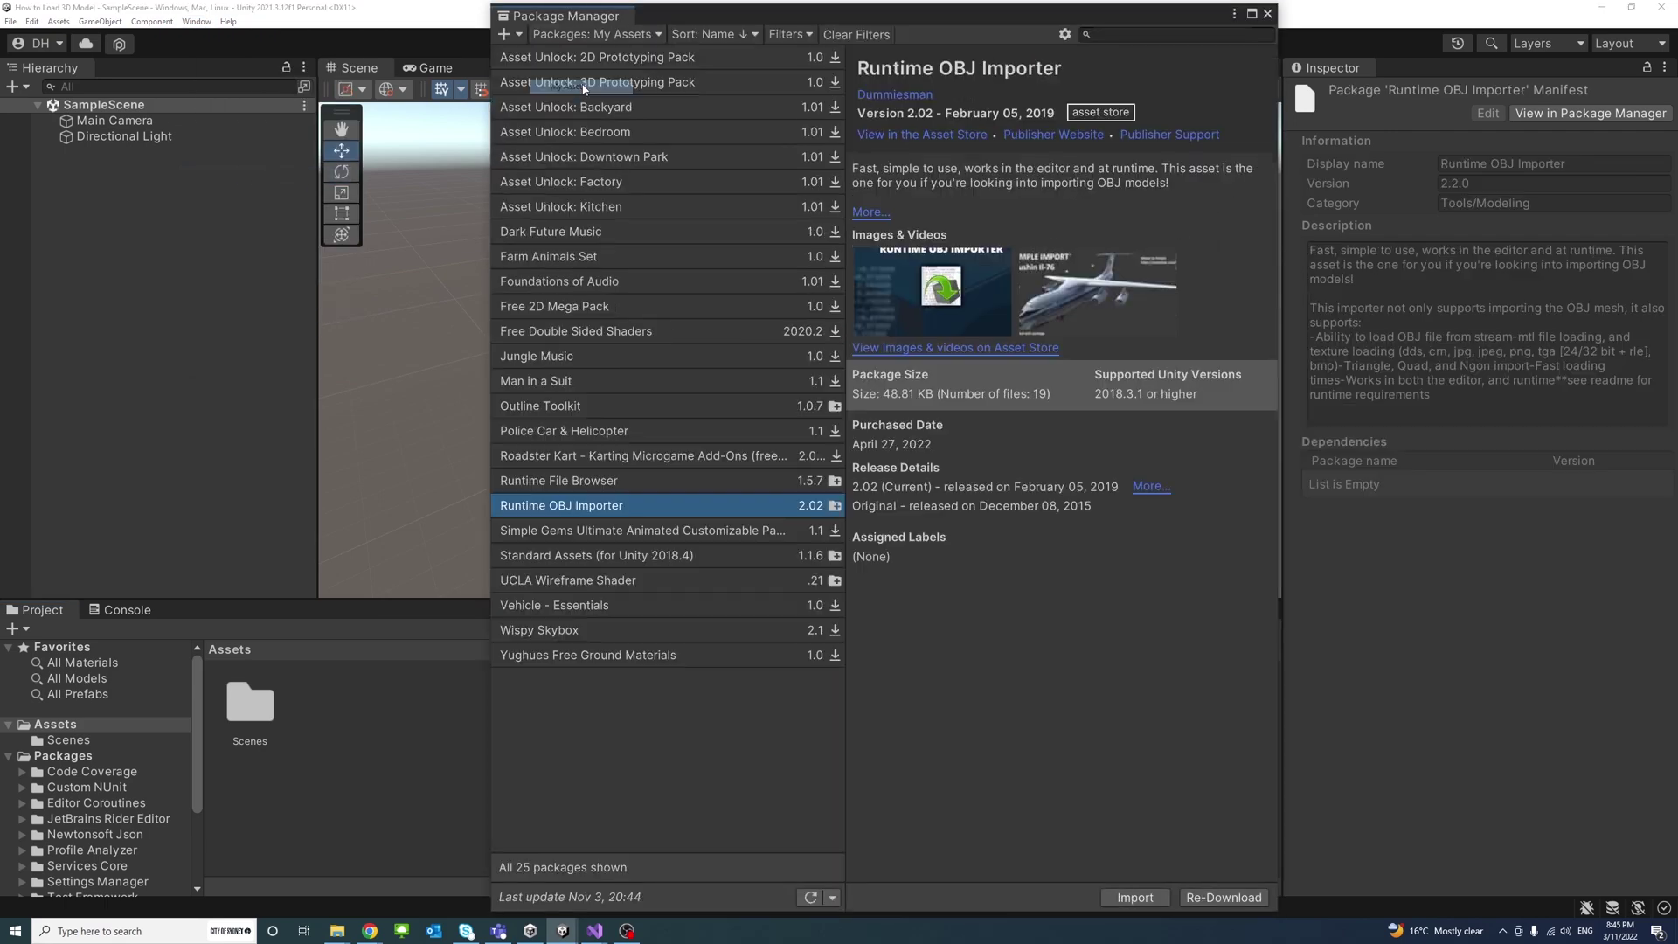
Step: Select Runtime OBJ Importer among the owned packages and re-download it
left_click(568, 231)
left_click(572, 430)
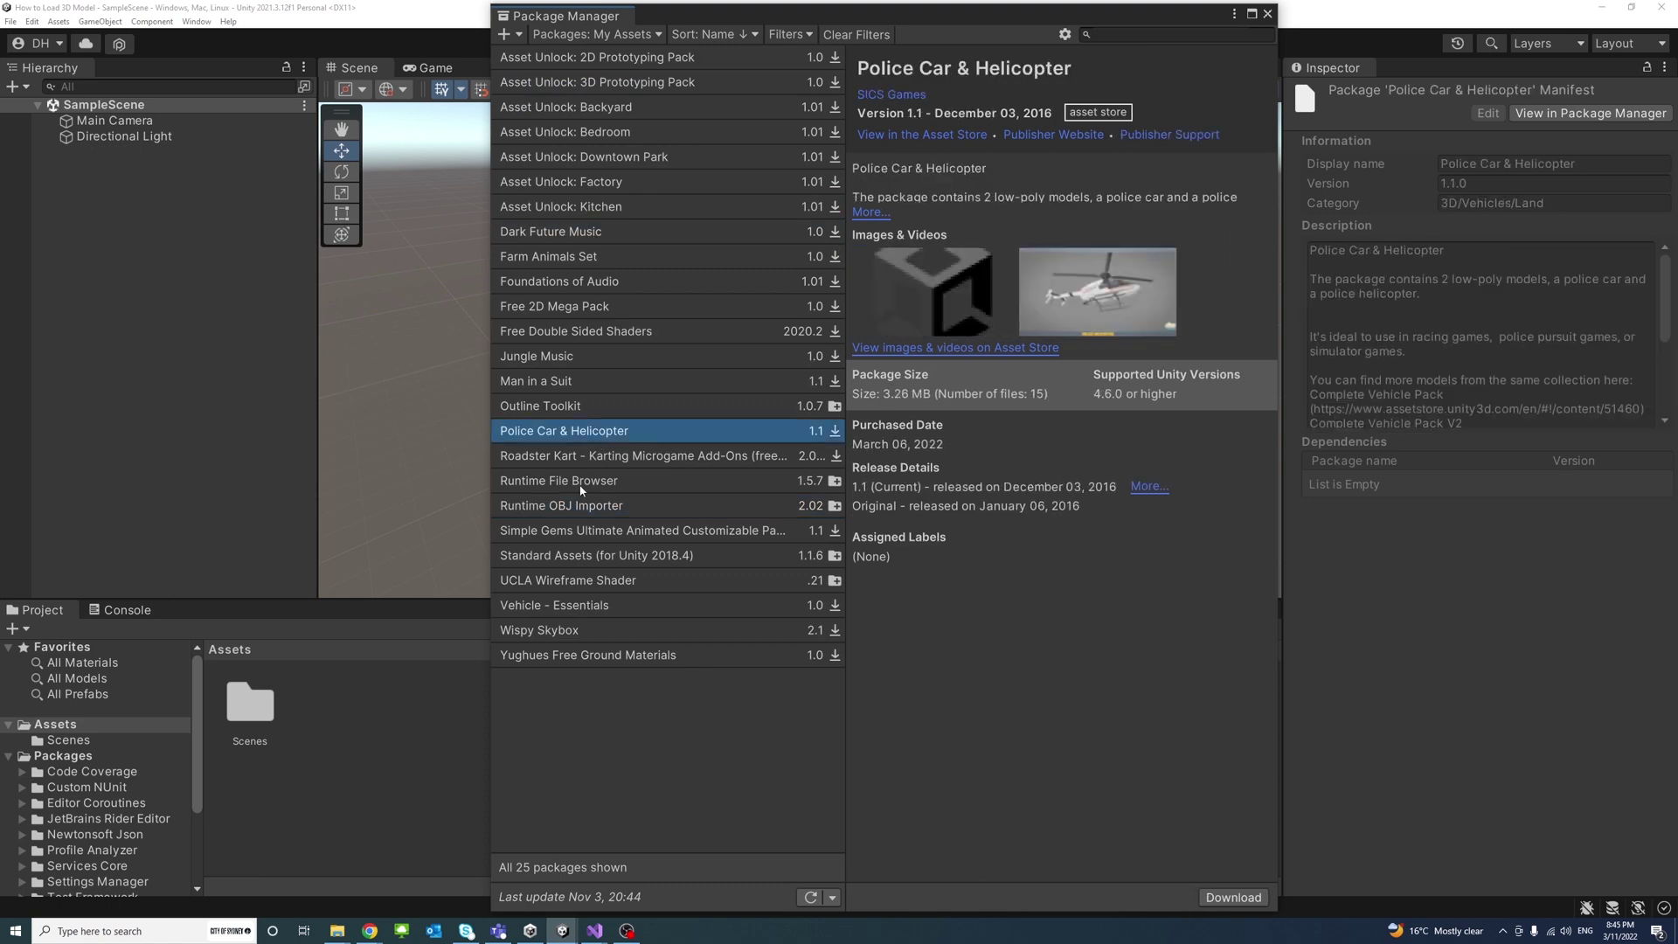
left_click(578, 507)
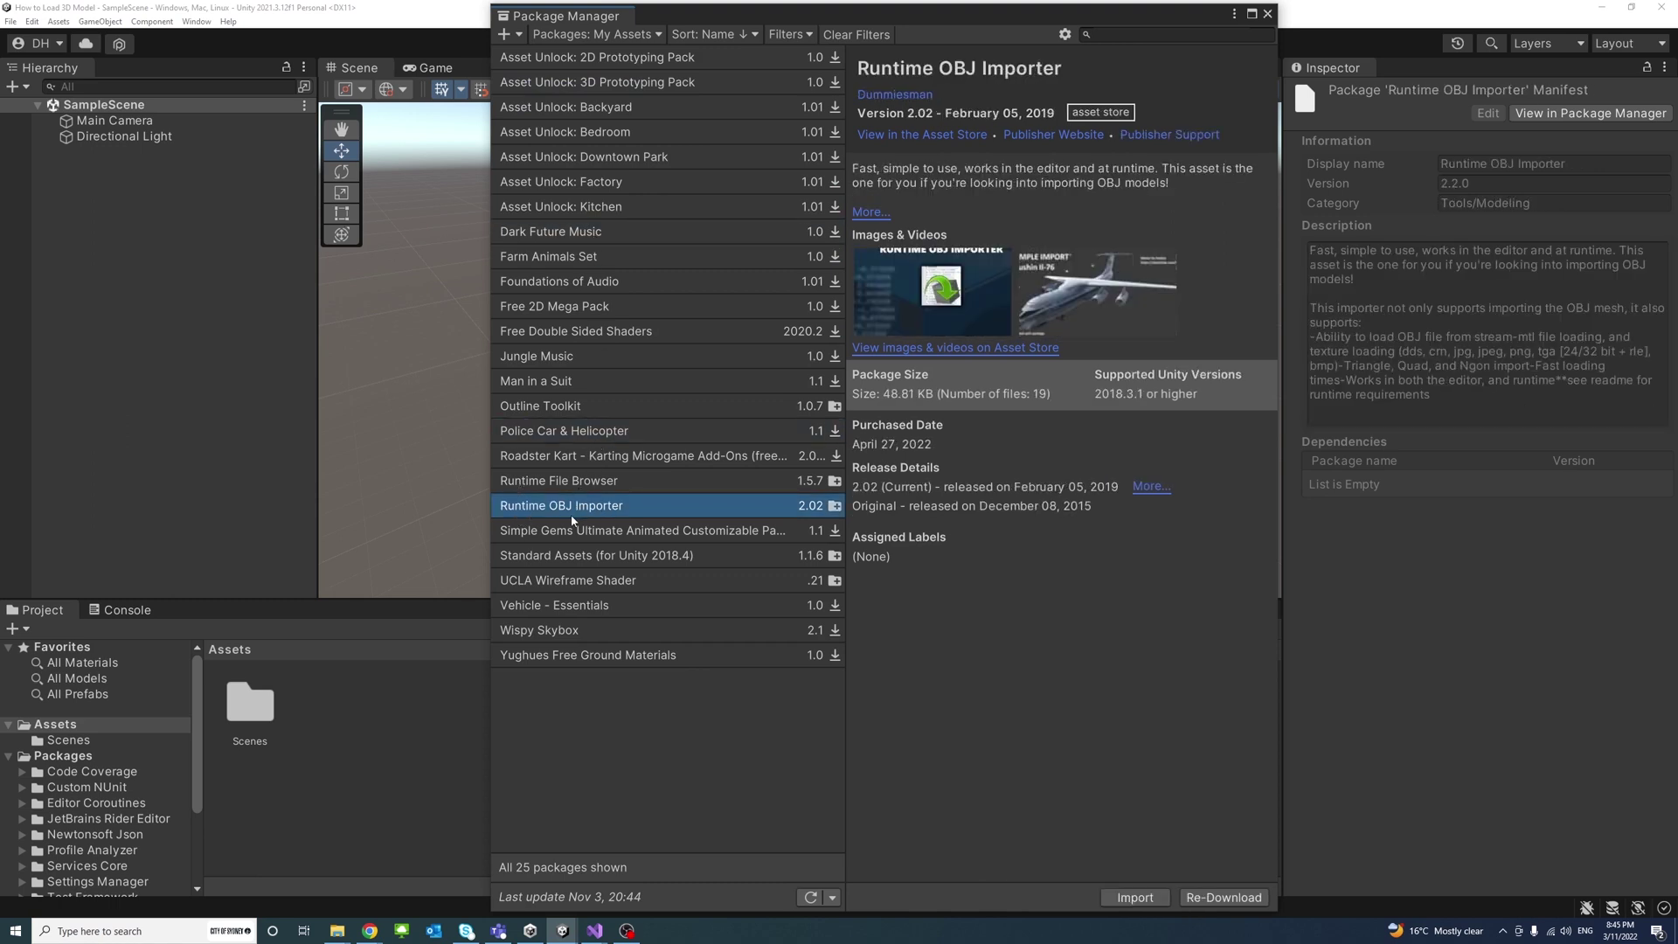
left_click(1227, 900)
Step: Import all Runtime OBJ Importer files, including OBJLoader.cs and TextureLoader, into Assets
left_click(1134, 898)
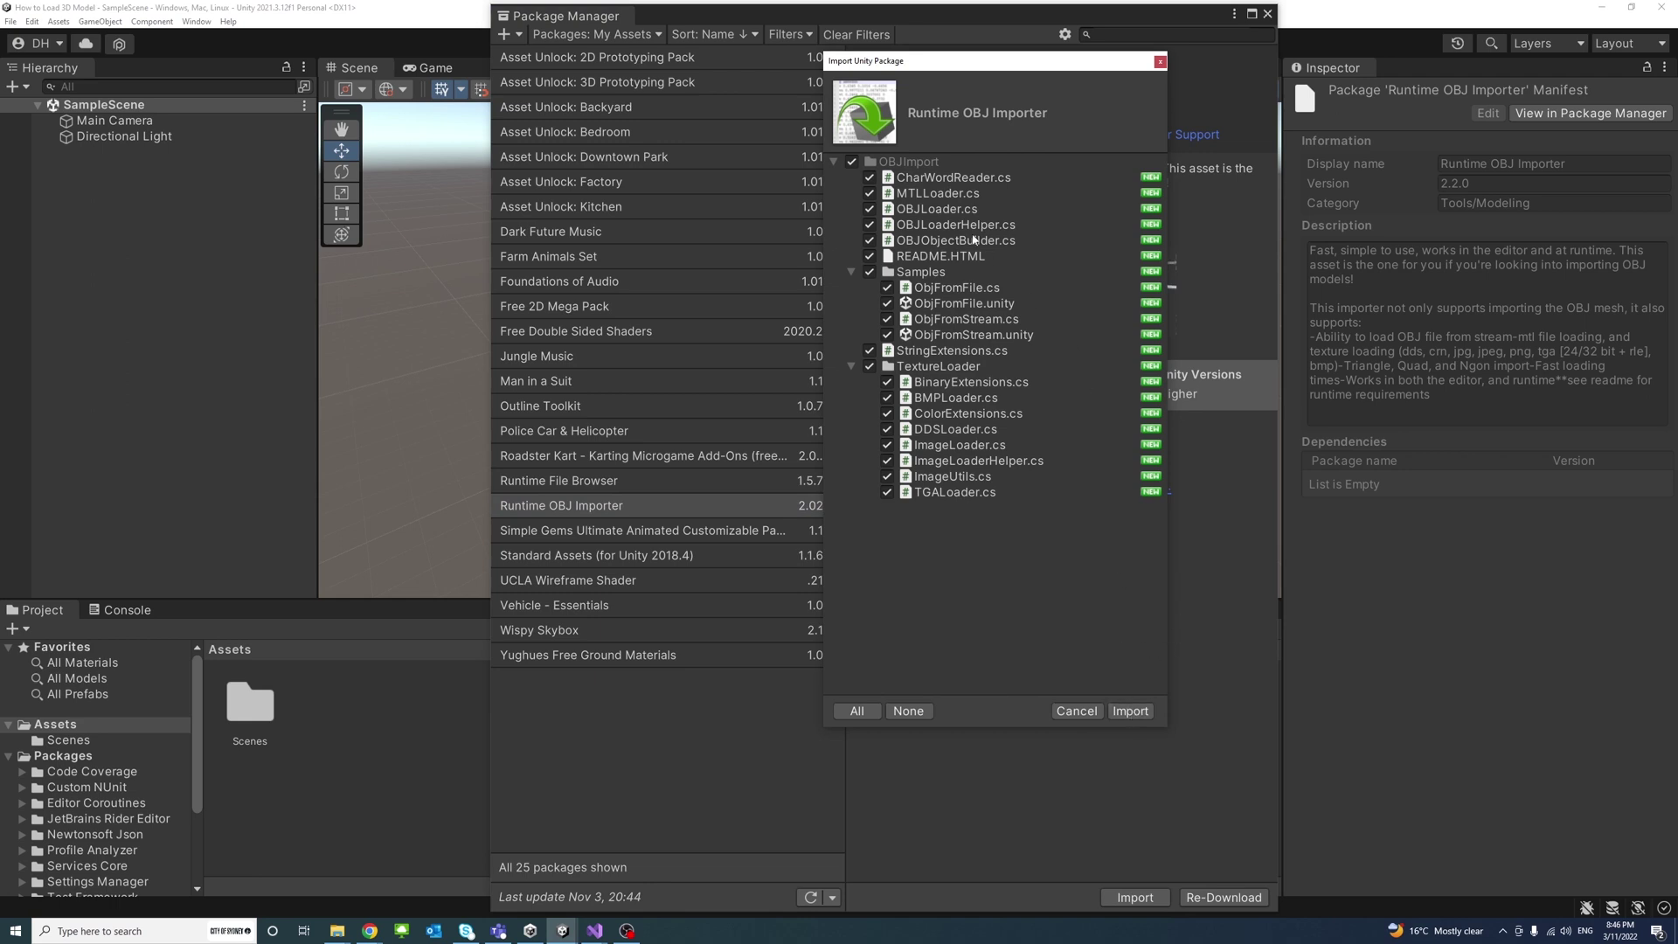
left_click(1133, 710)
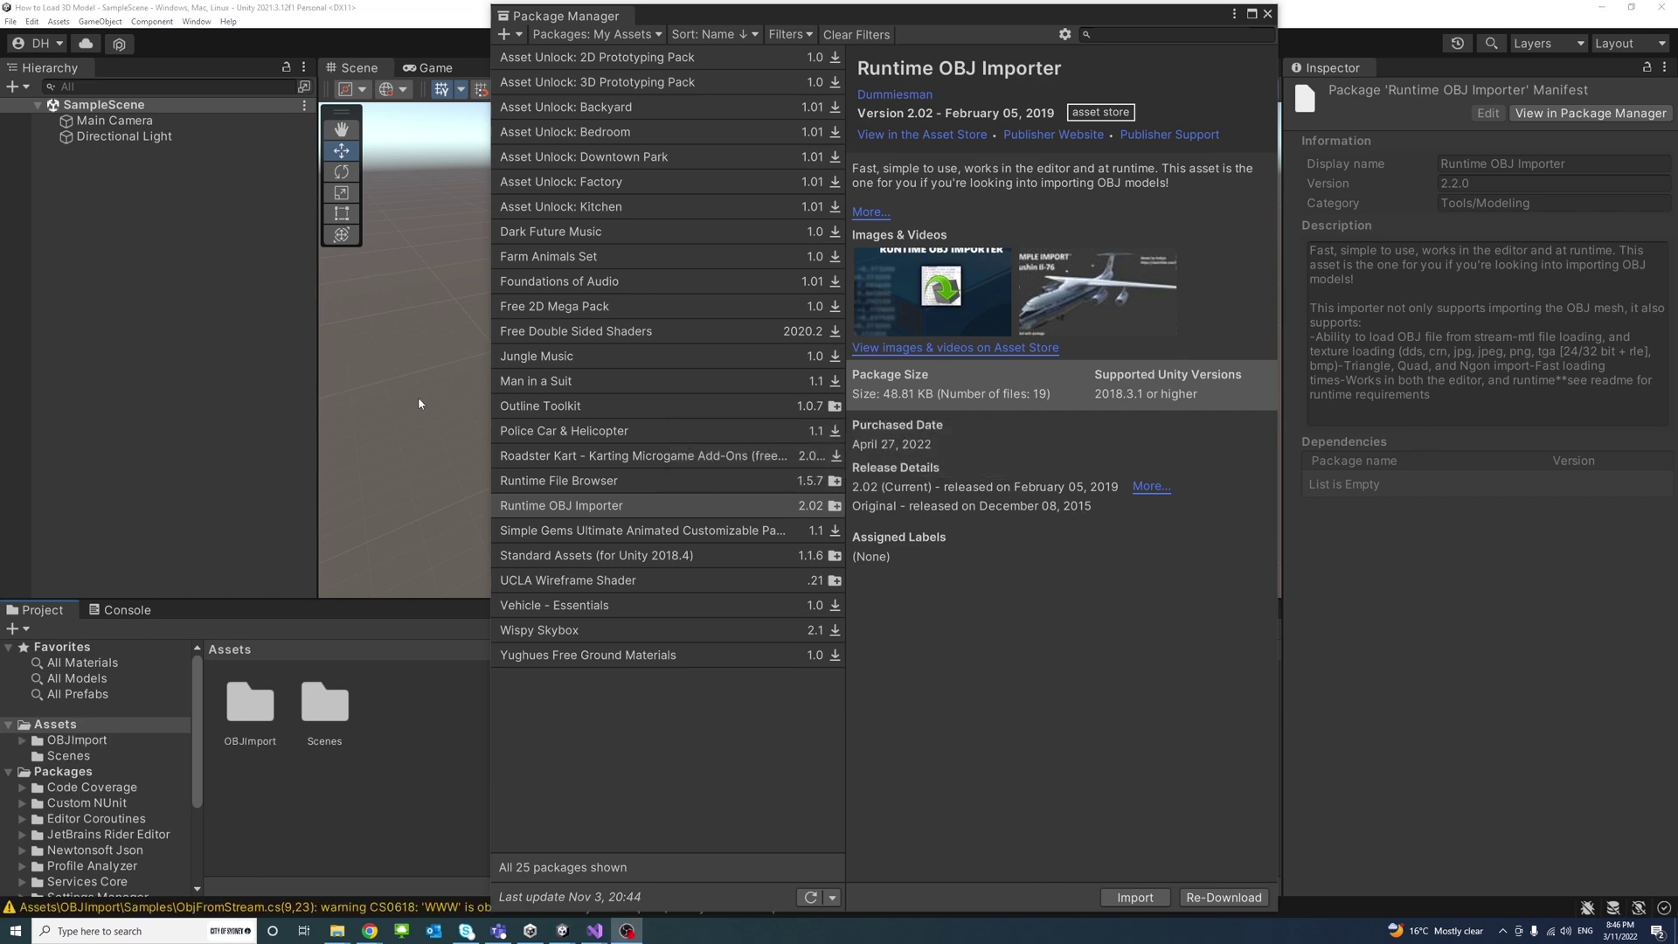
Step: Close Package Manager and open OBJImport's Samples folder with the ObjFromFile and ObjFromStream files
left_click(63, 741)
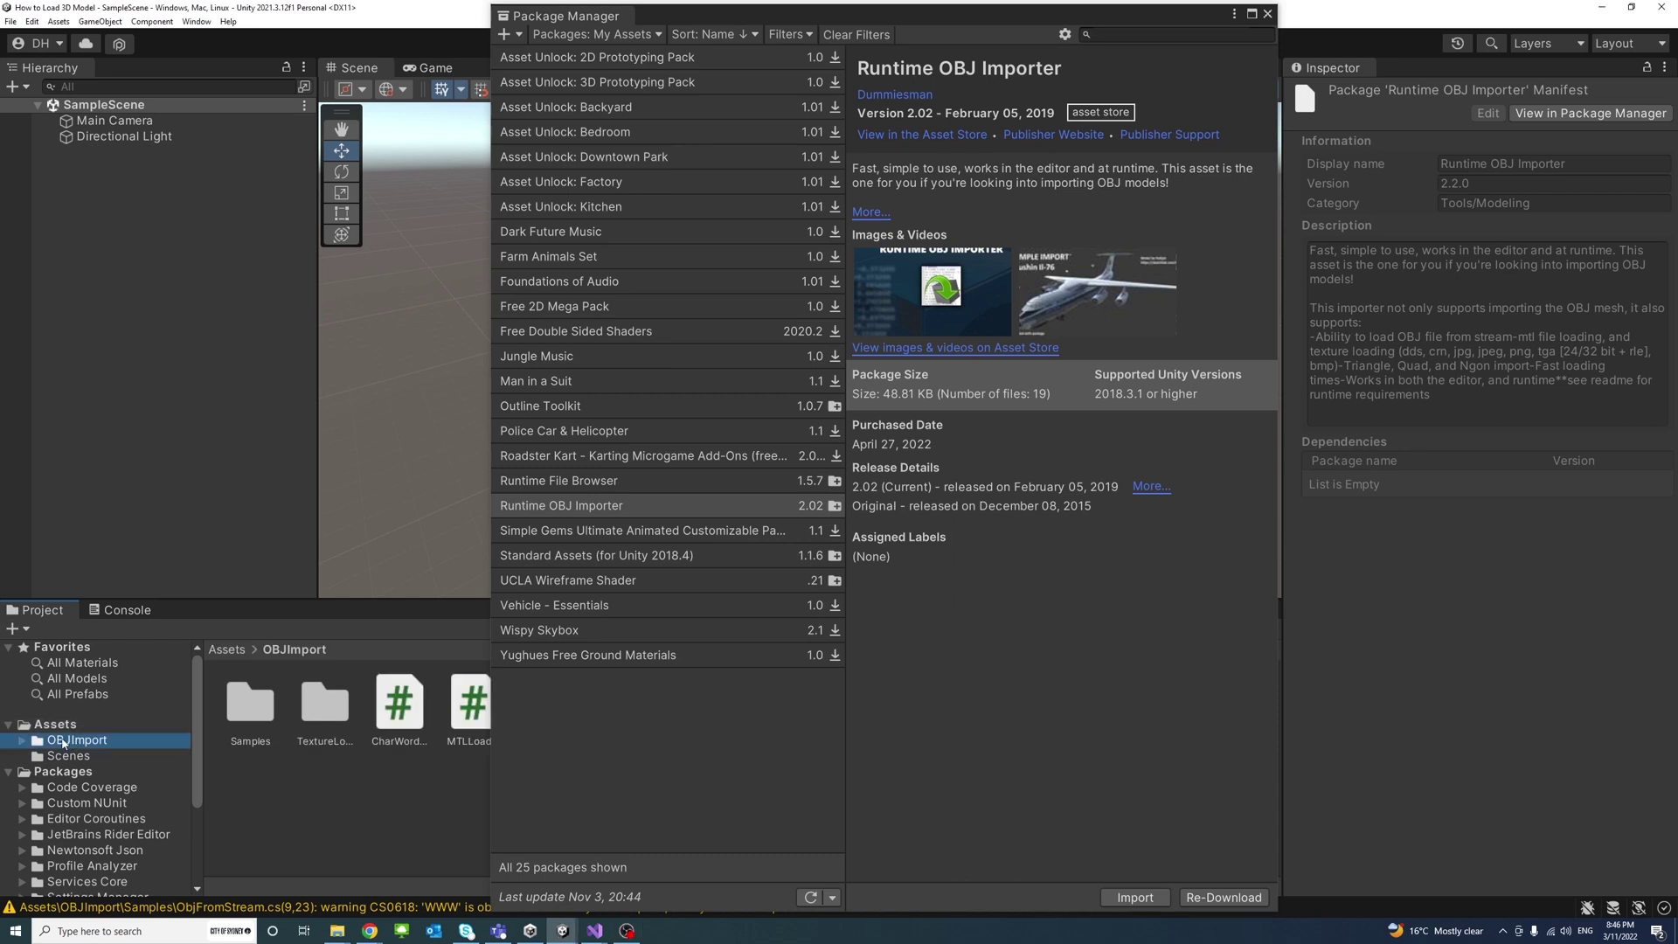
left_click(354, 804)
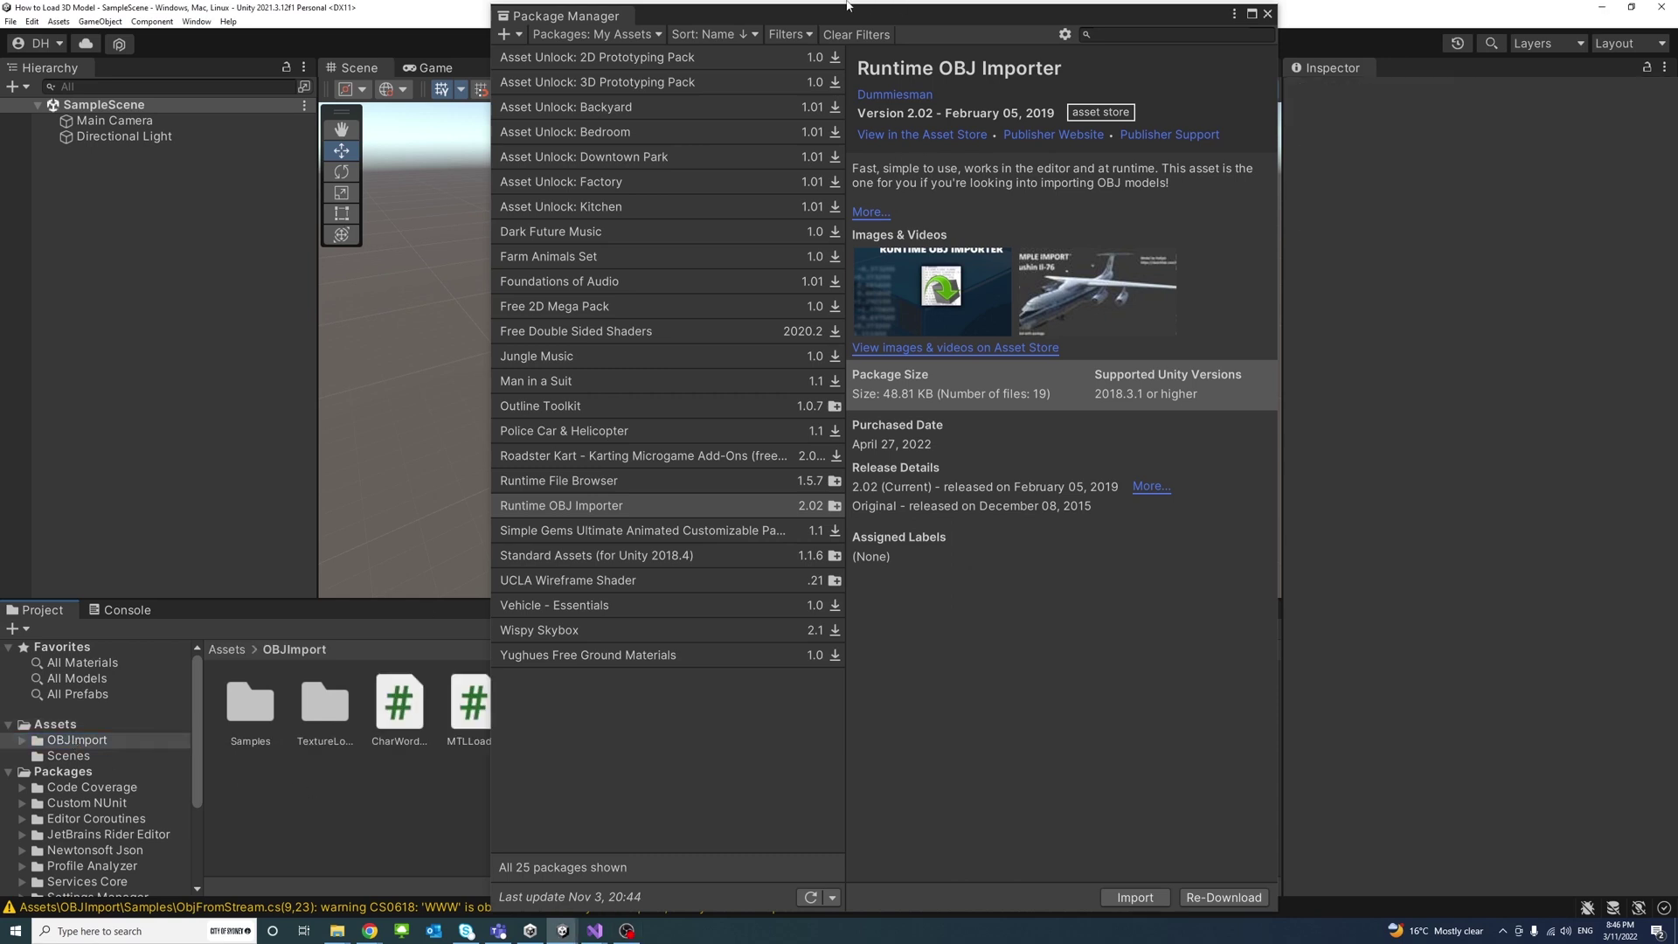
left_click(1266, 14)
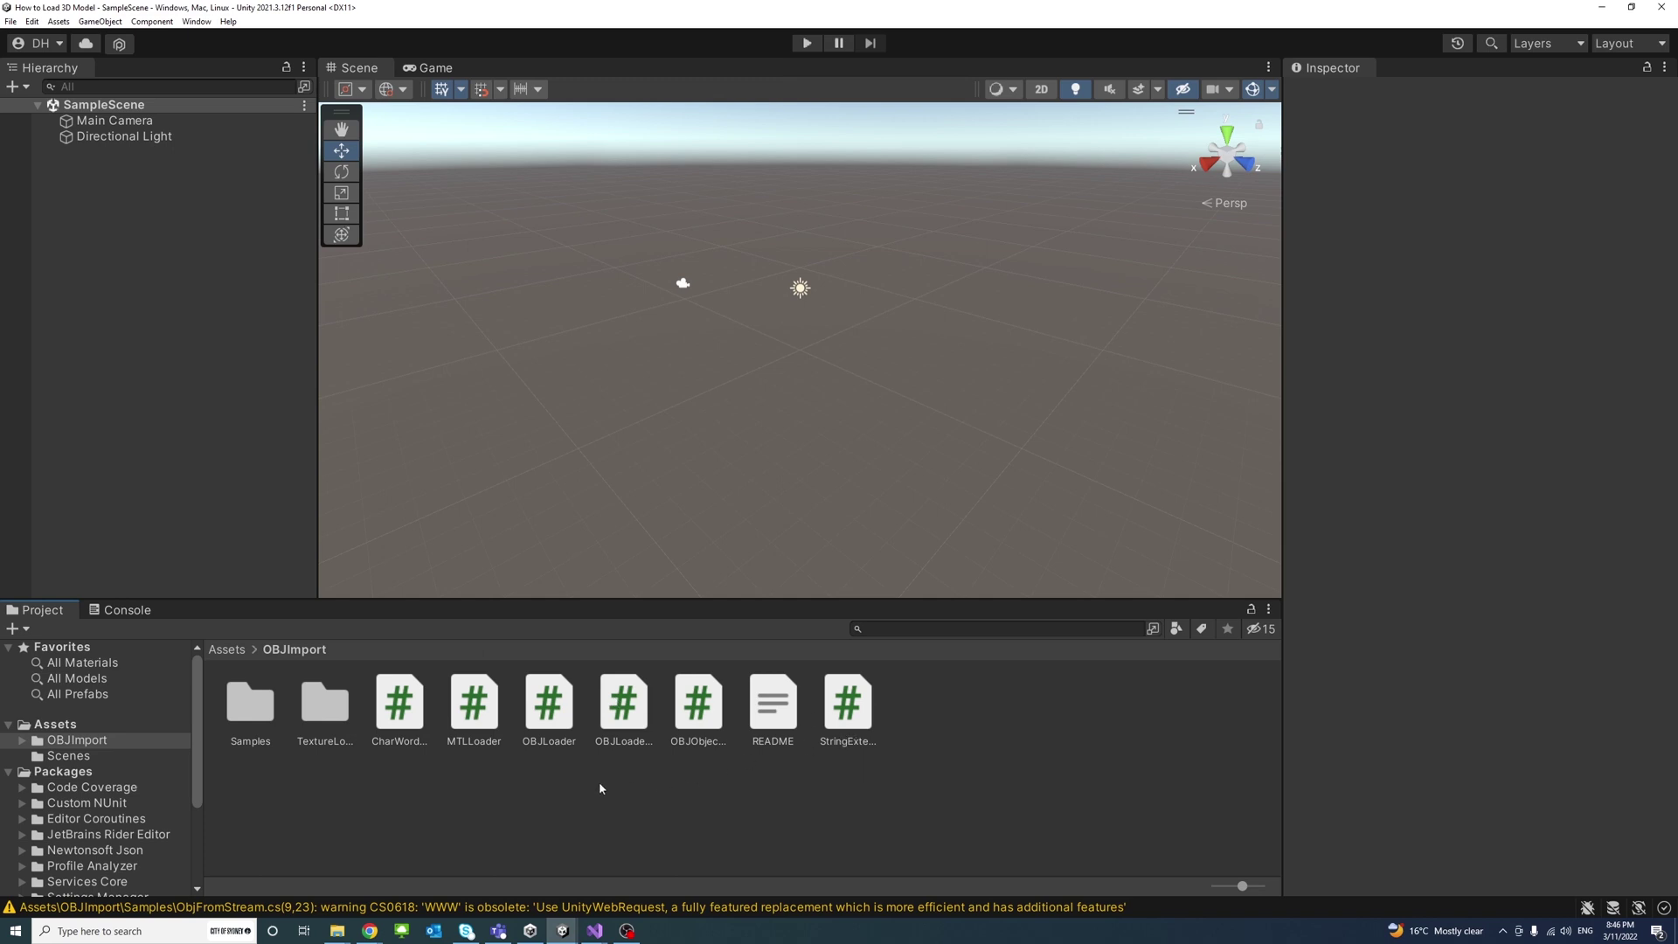
double_click(251, 703)
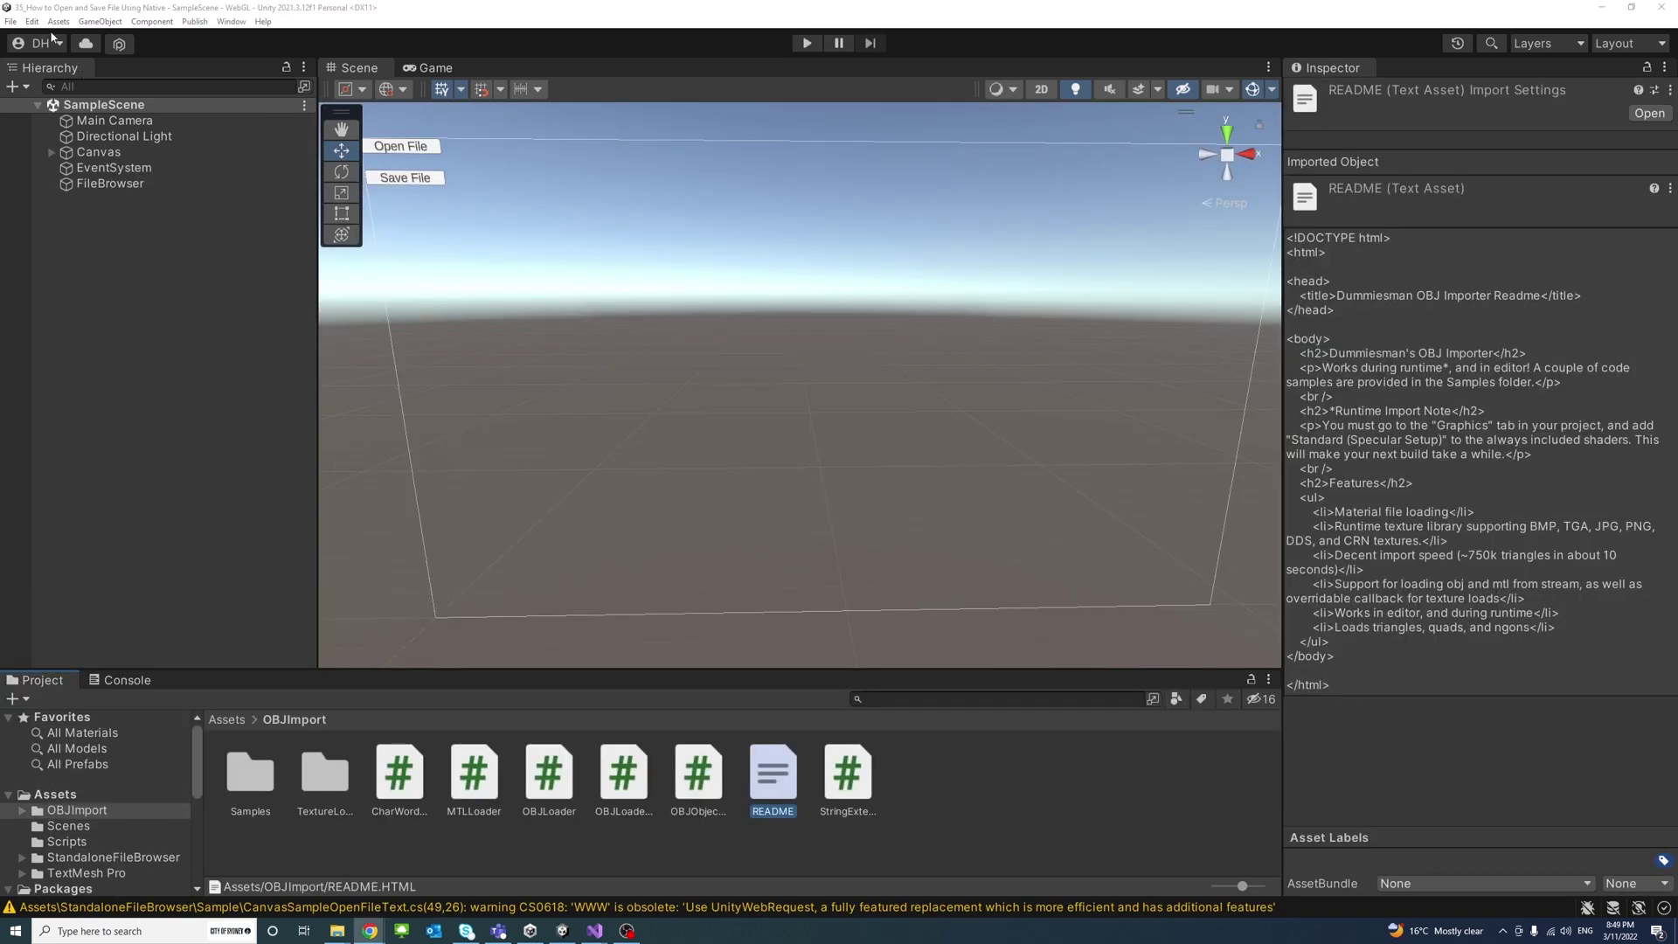
Step: Bring up the Graphics page of Project Settings and scroll to Always Included Shaders
left_click(32, 21)
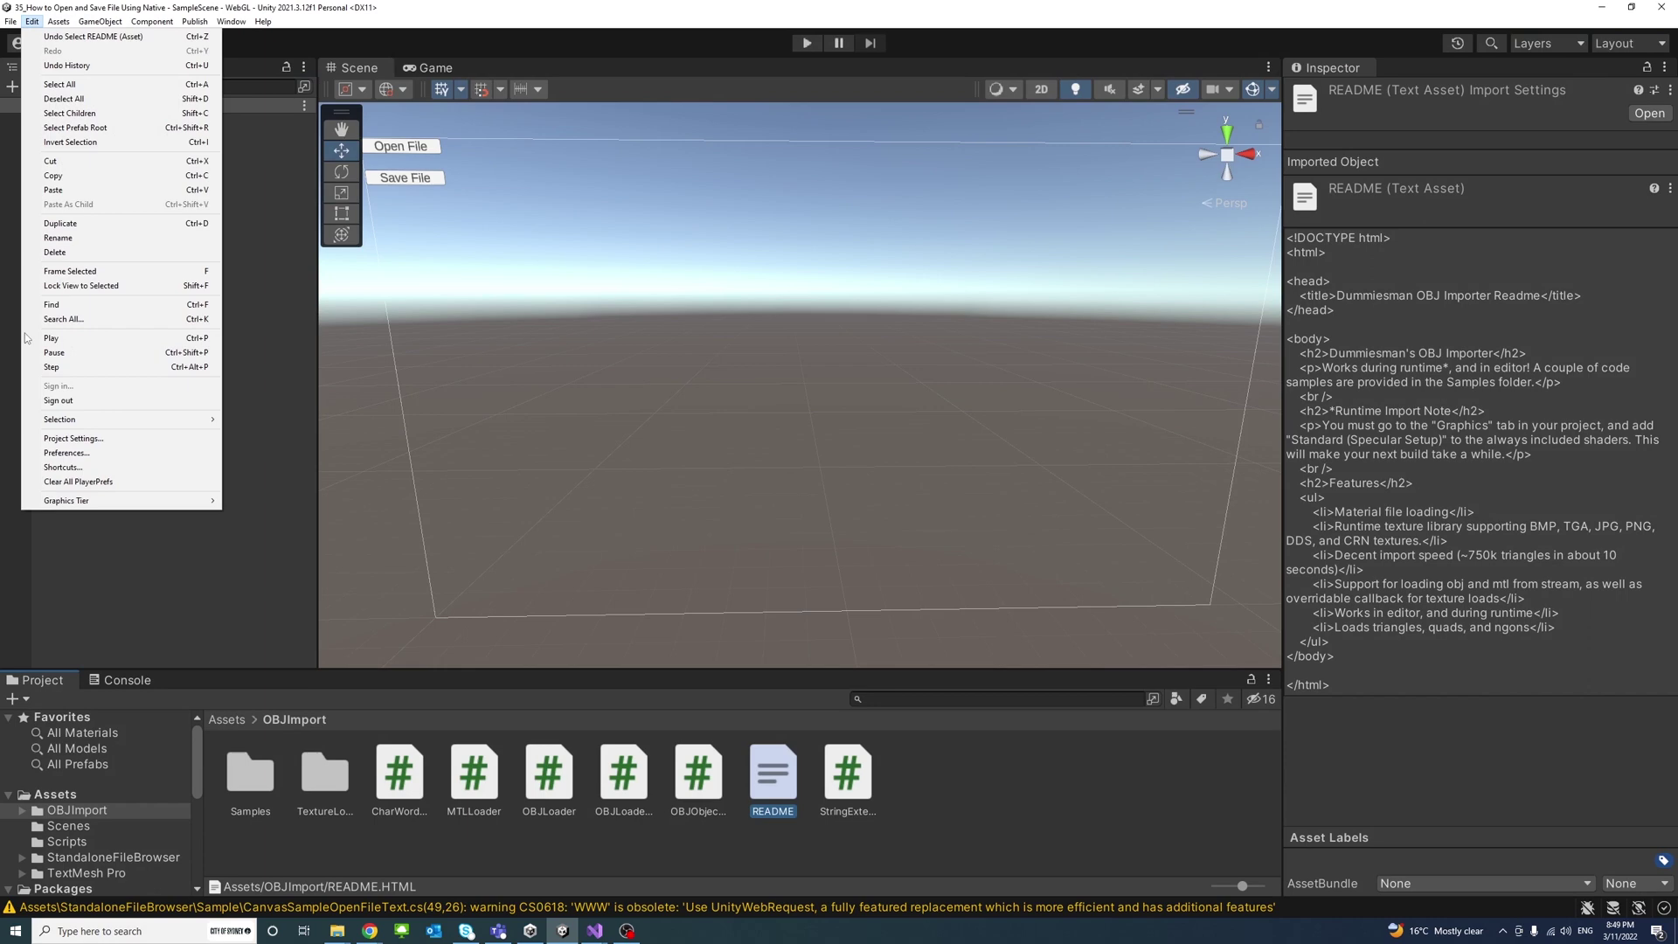
left_click(72, 438)
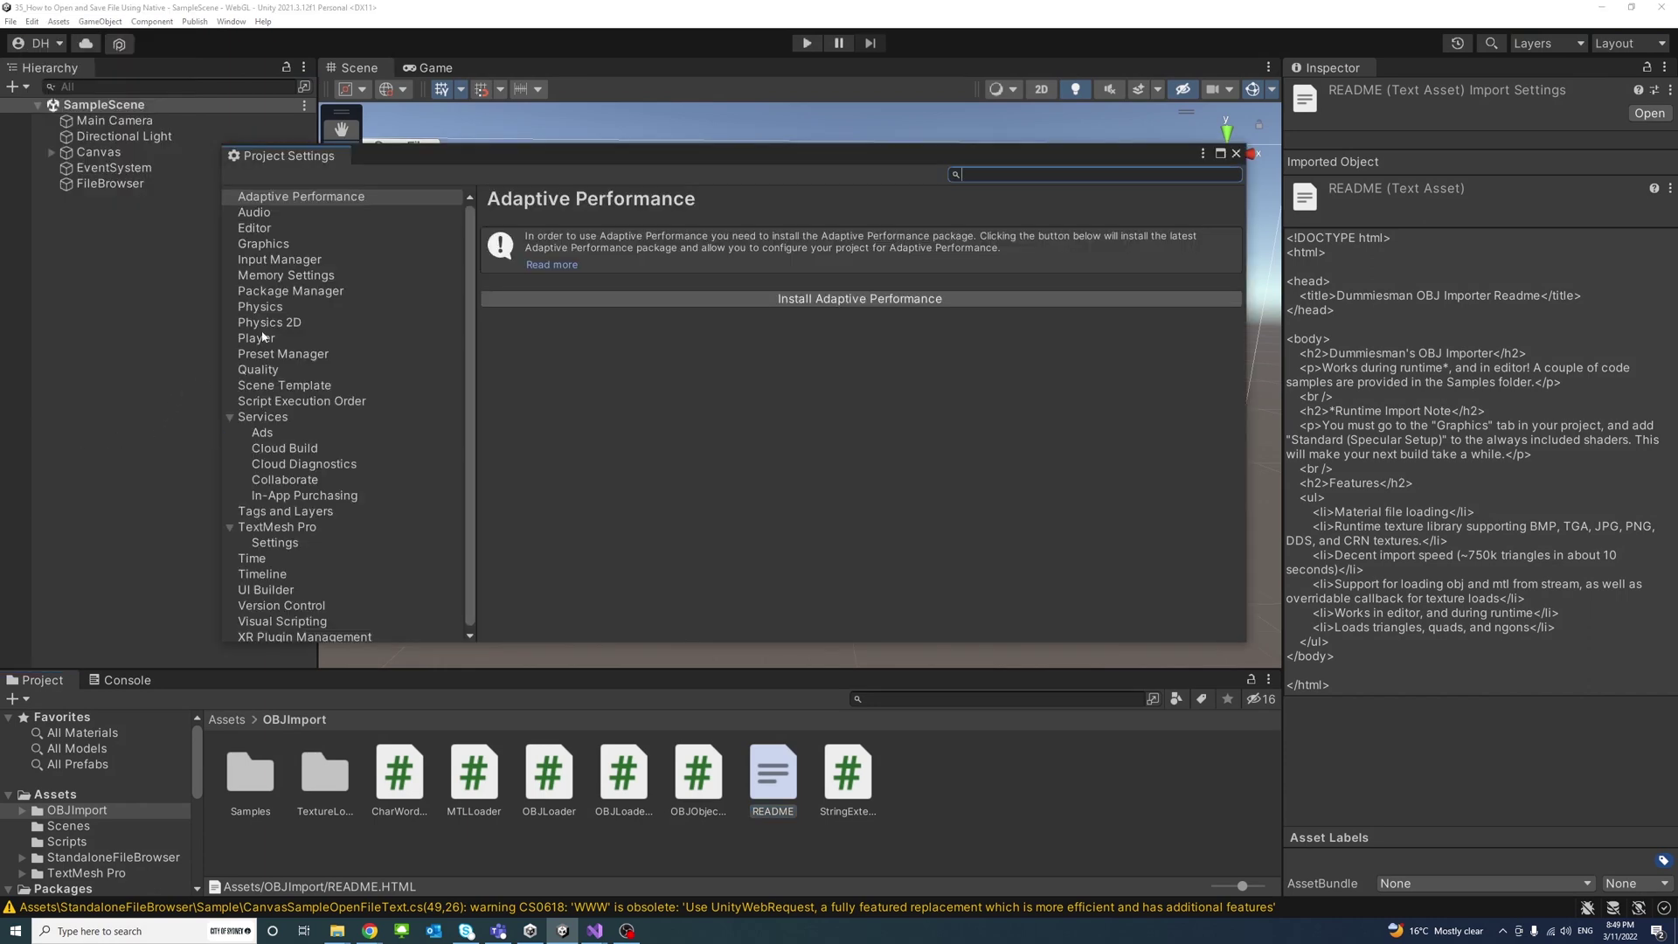
left_click(277, 249)
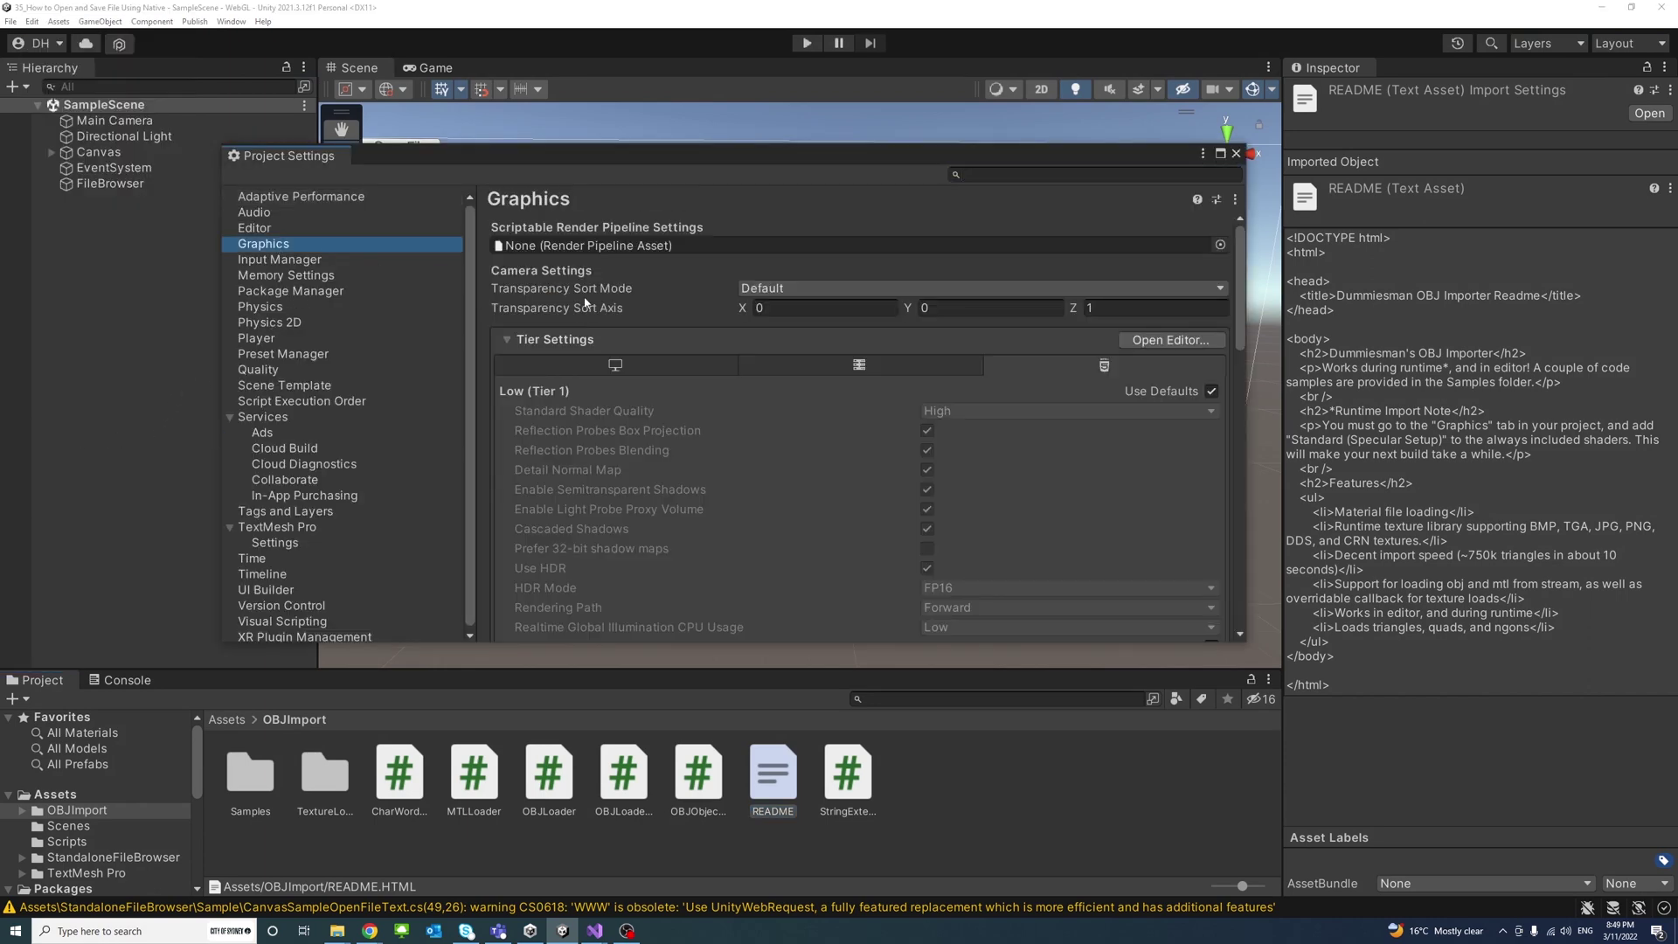
scroll(668, 323, "down", 8)
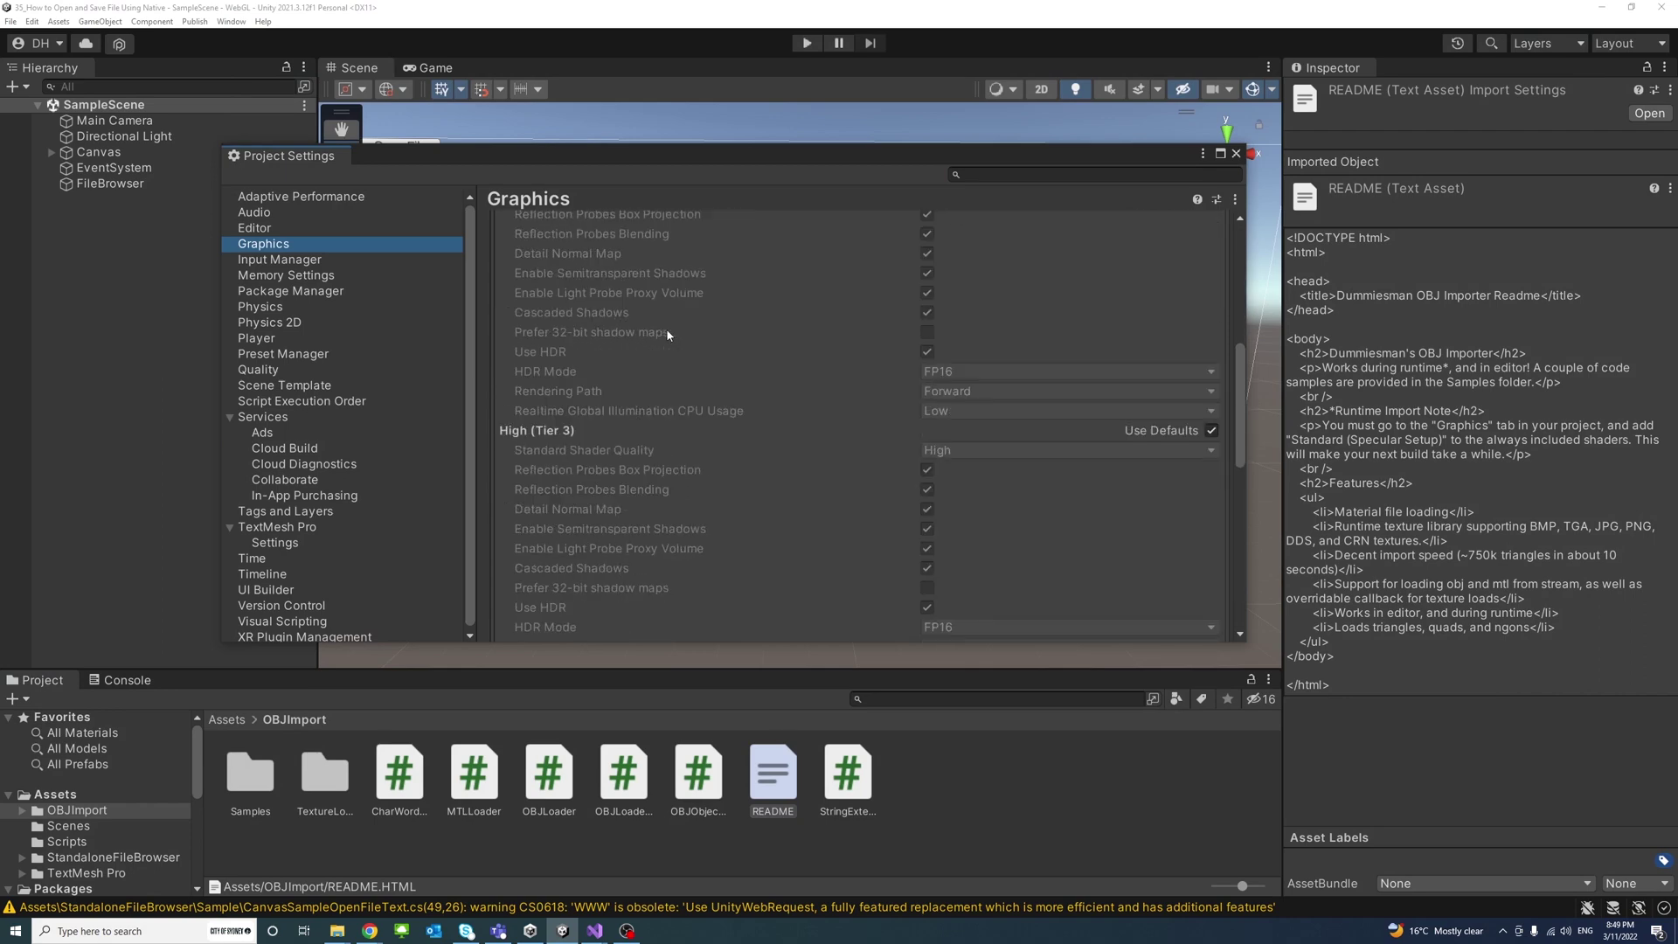
scroll(668, 335, "down", 2)
scroll(668, 335, "down", 8)
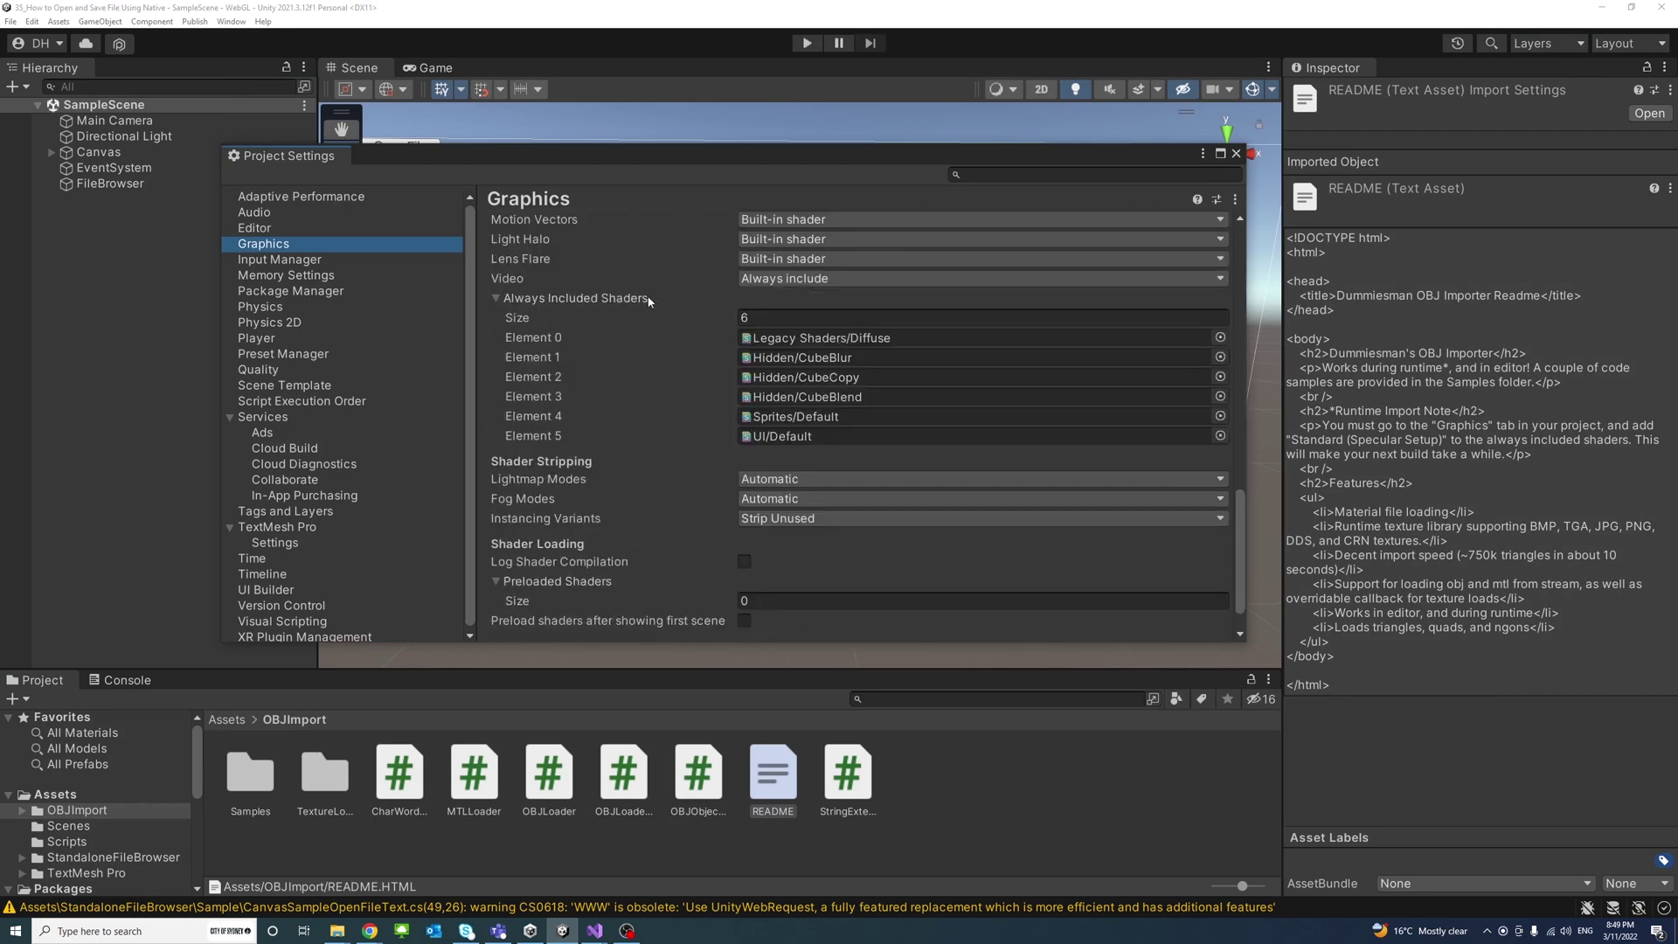
Step: Raise Always Included Shaders to 7, make Element 6 Standard (Specular setup), then select Main Camera
left_click(779, 319)
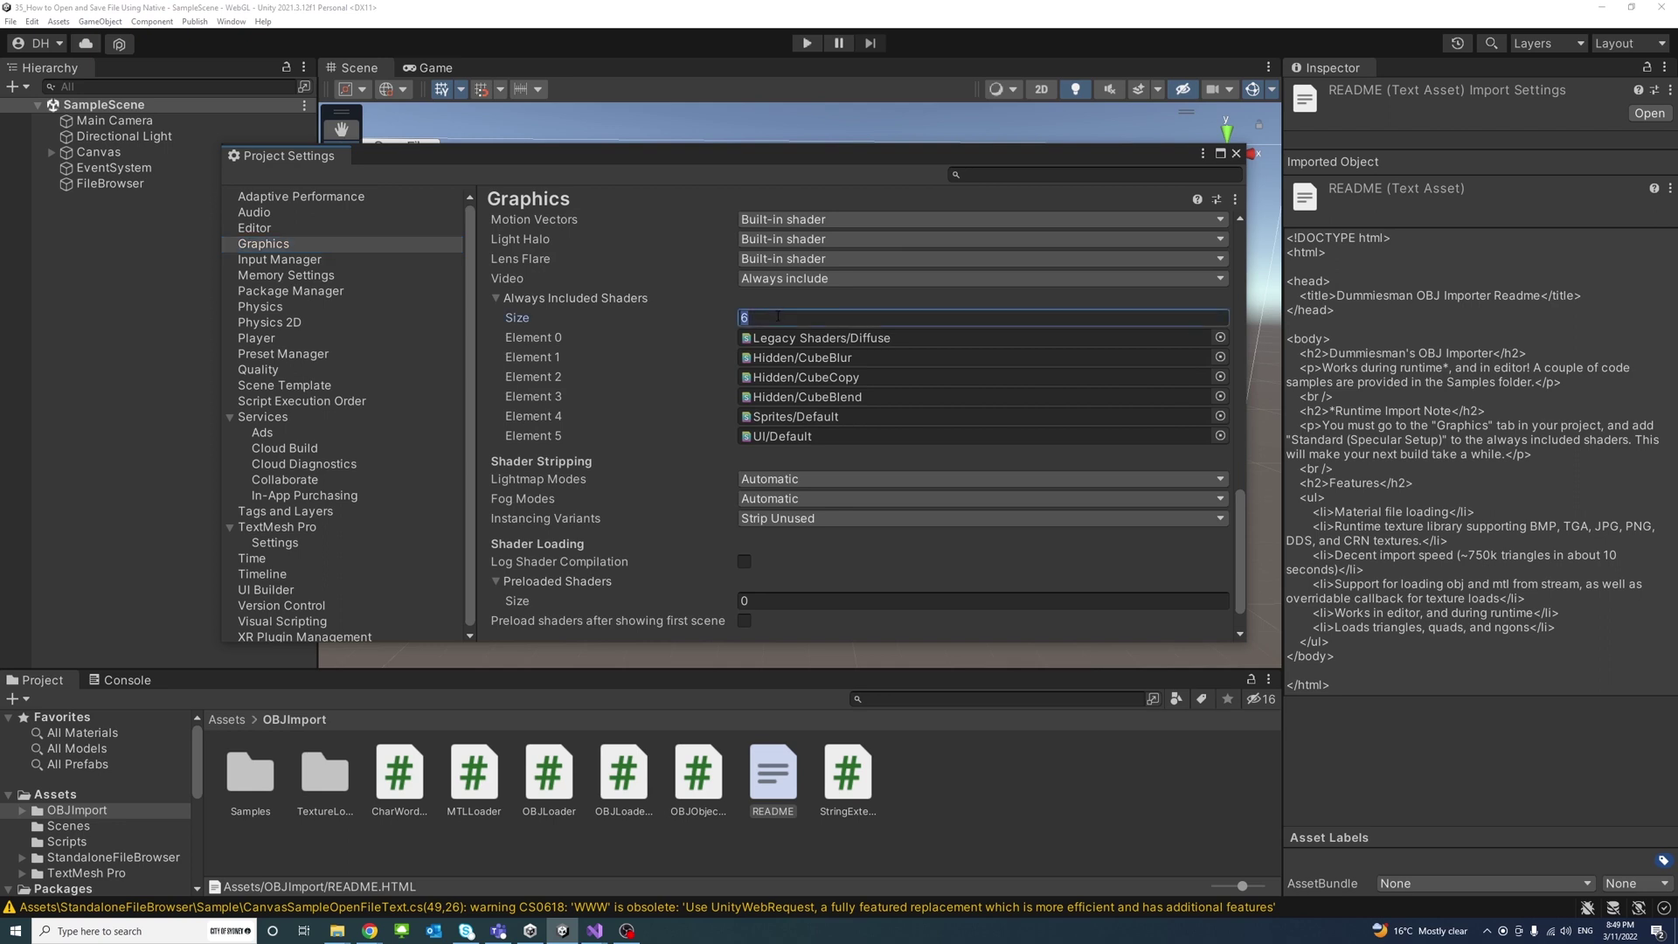
type("7")
key("Return")
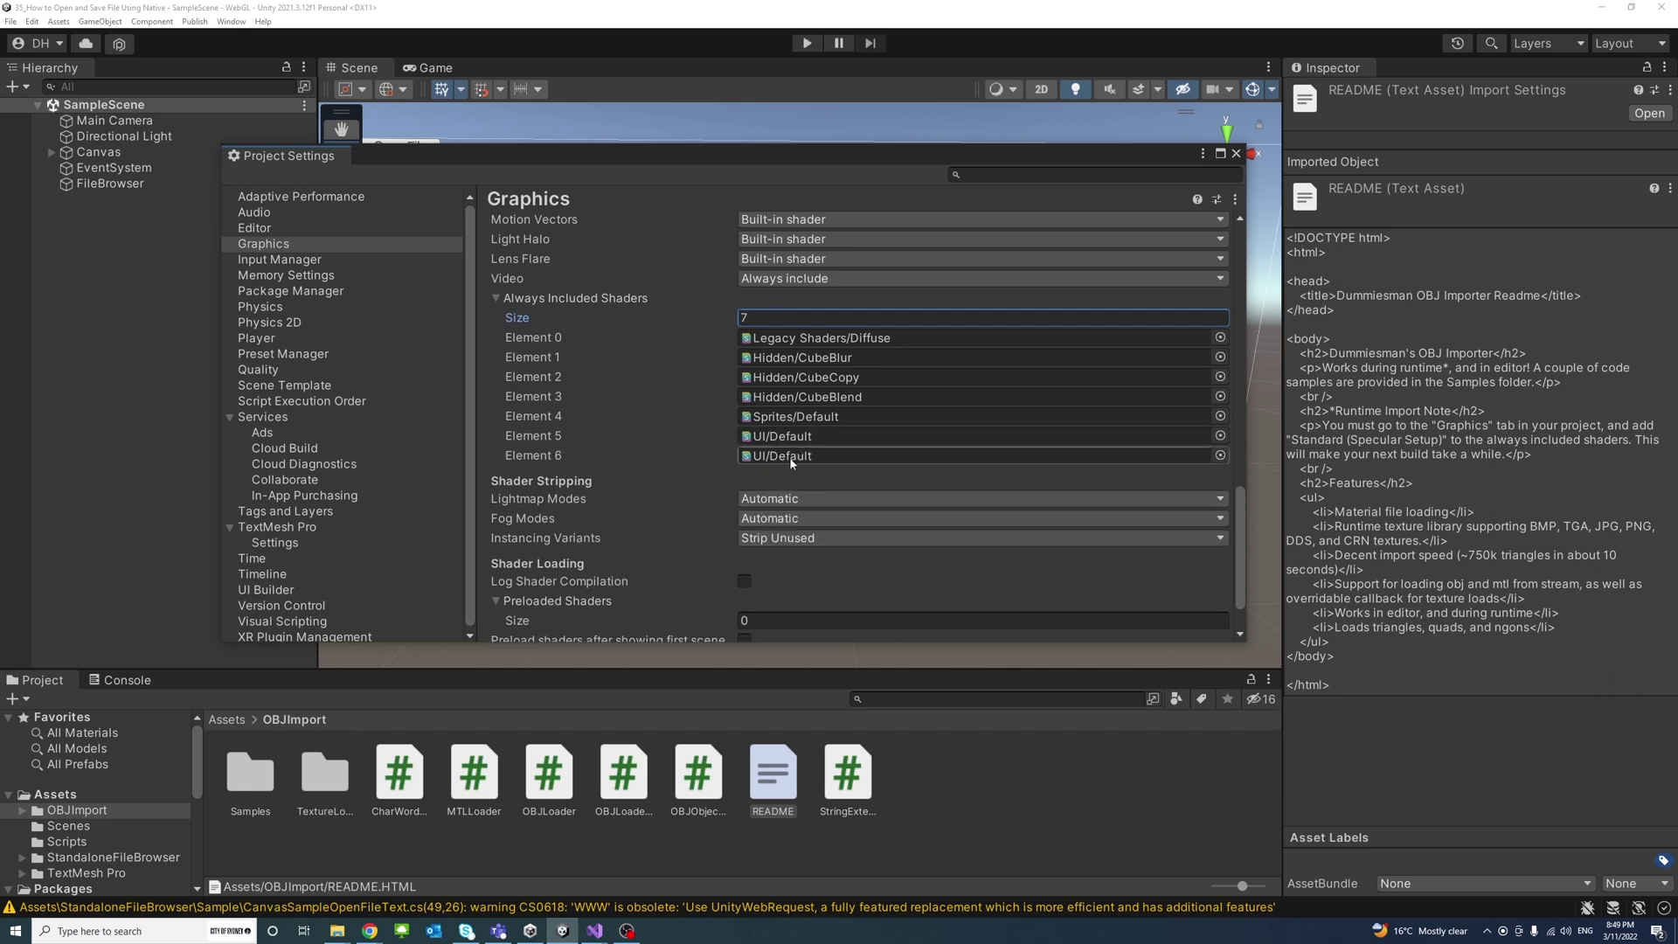
left_click(1220, 456)
type("stand")
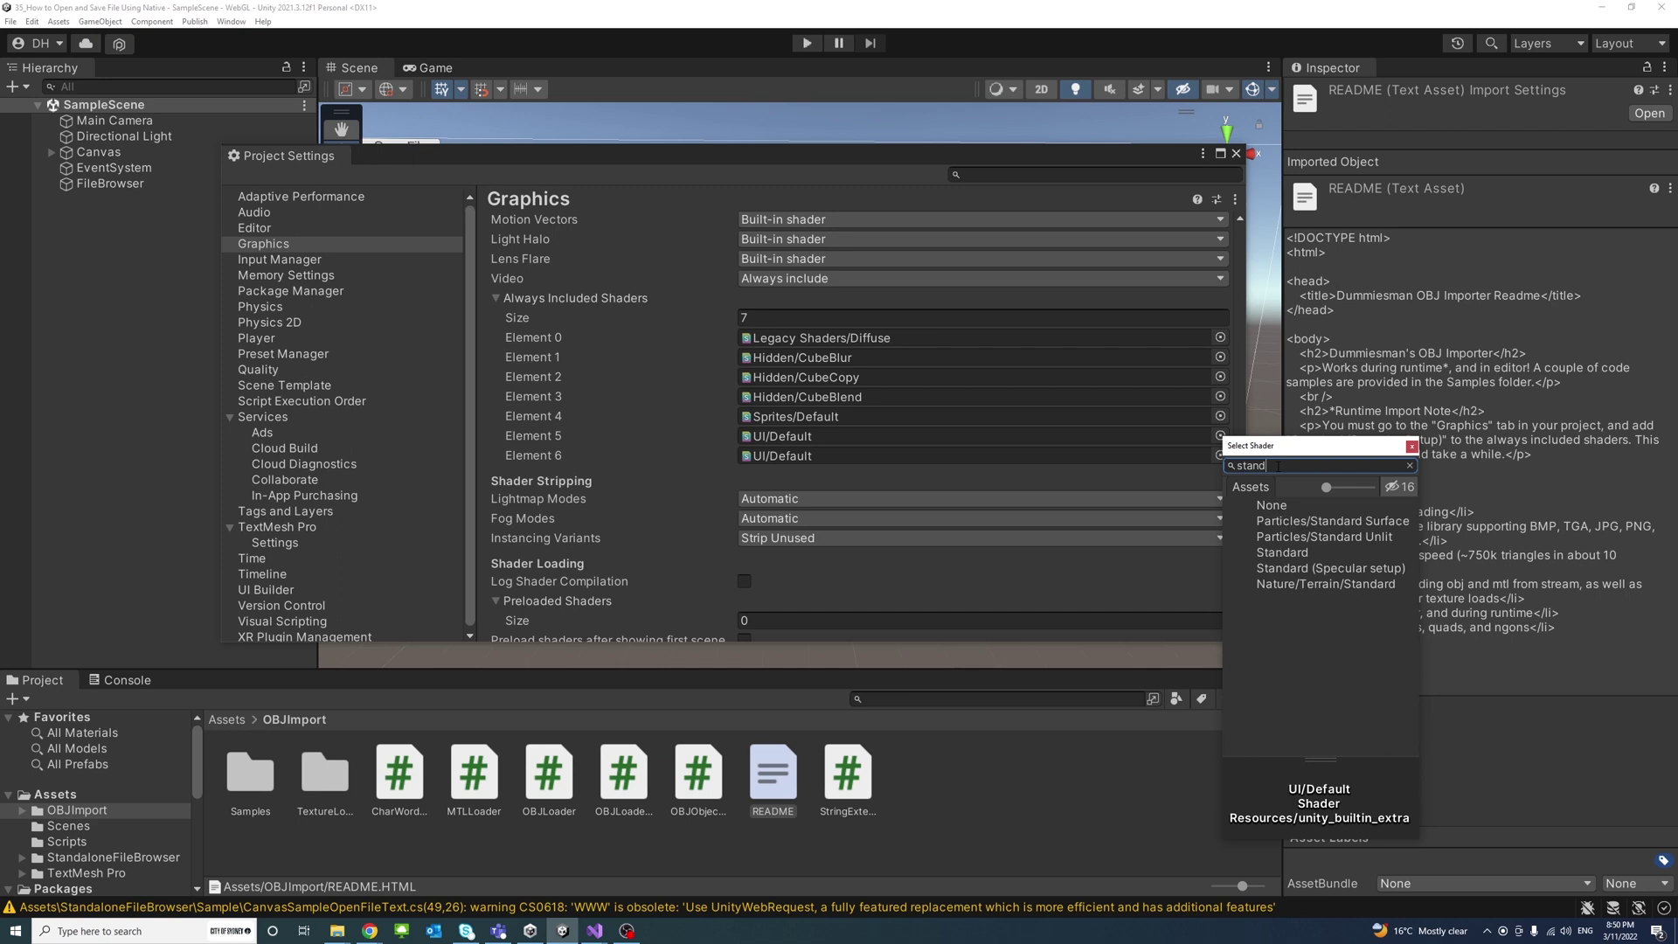
type("ard/")
double_click(1331, 569)
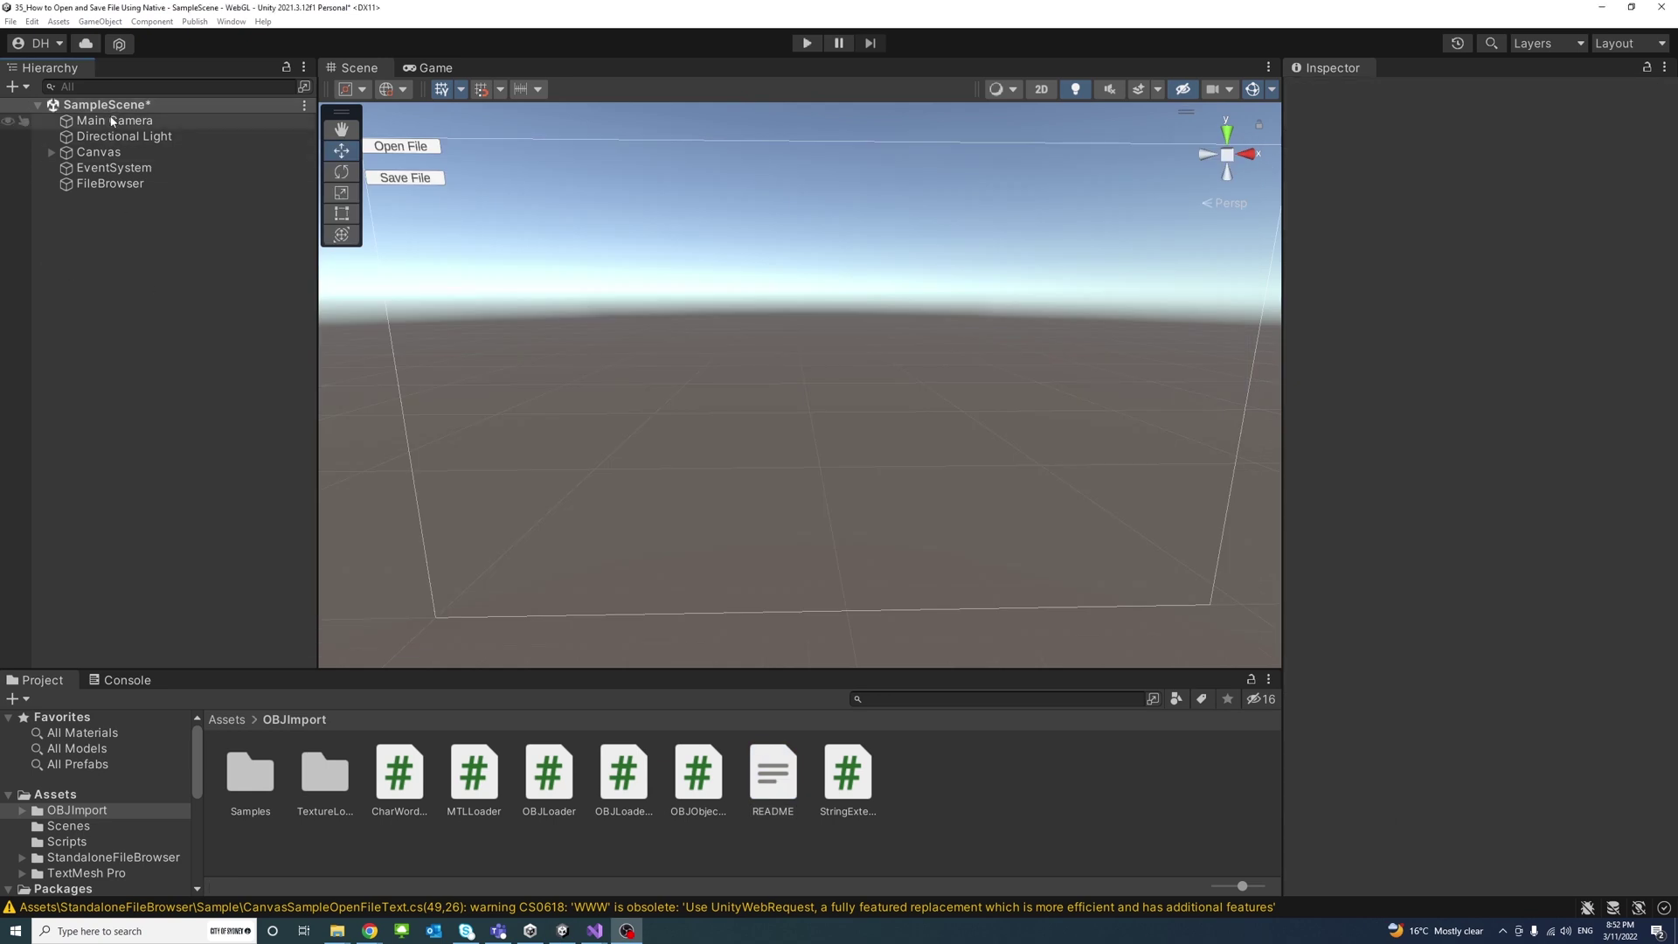
left_click(113, 121)
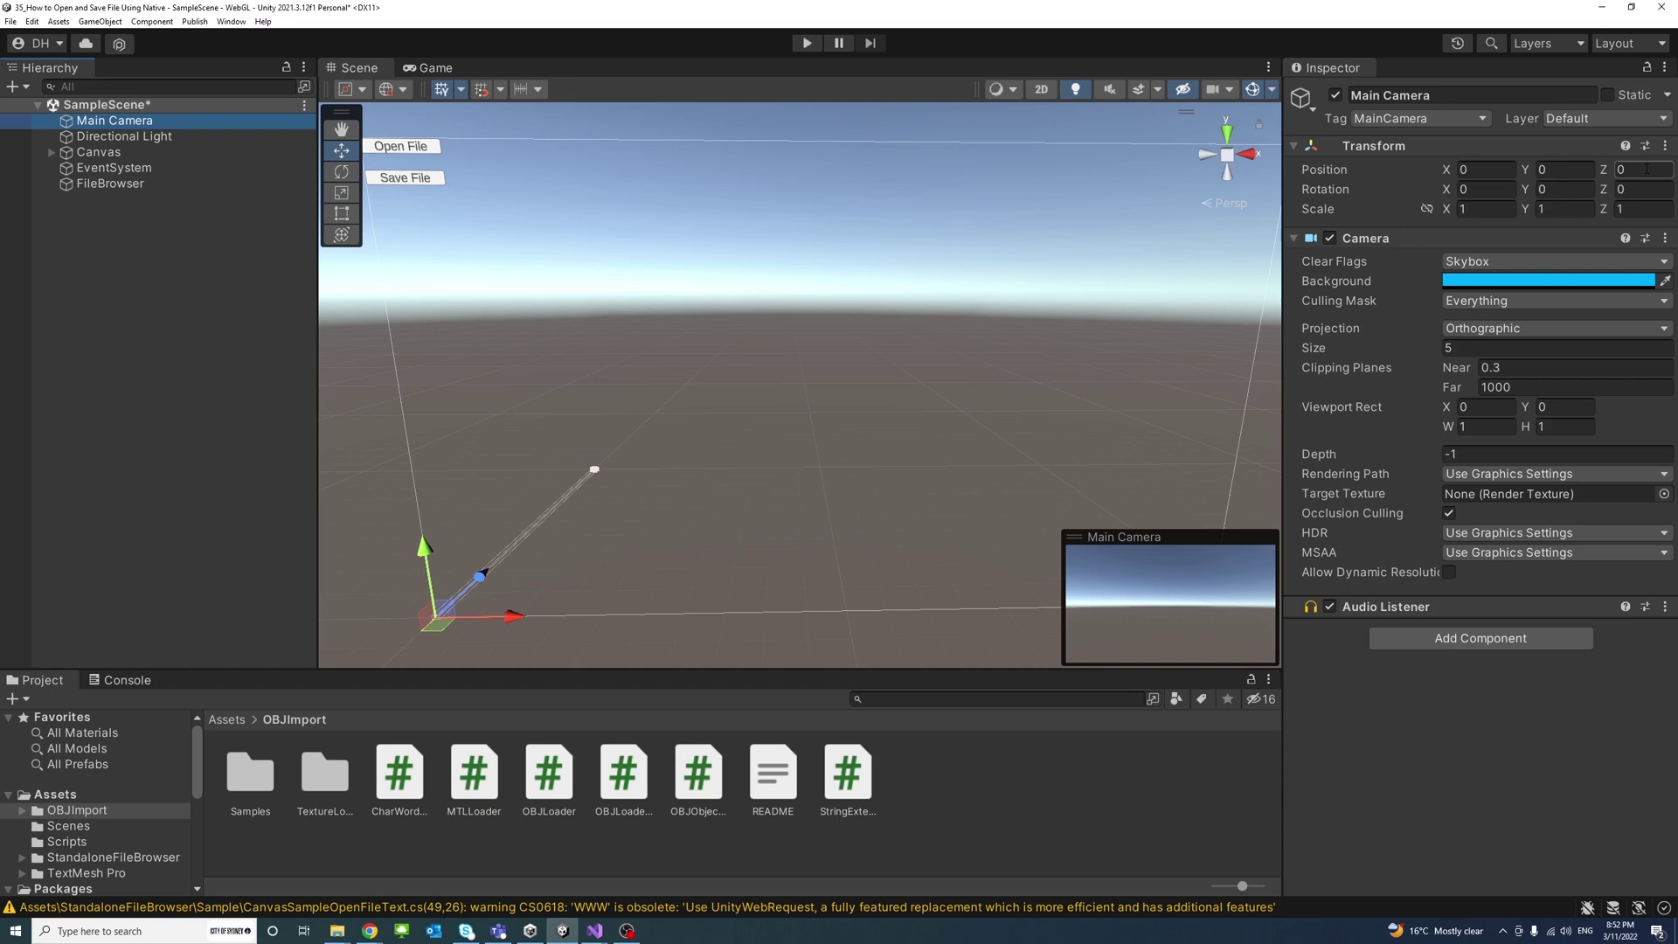
Step: Set the Main Camera's Transform rotation to X 180 and Z 180
left_click(1486, 188)
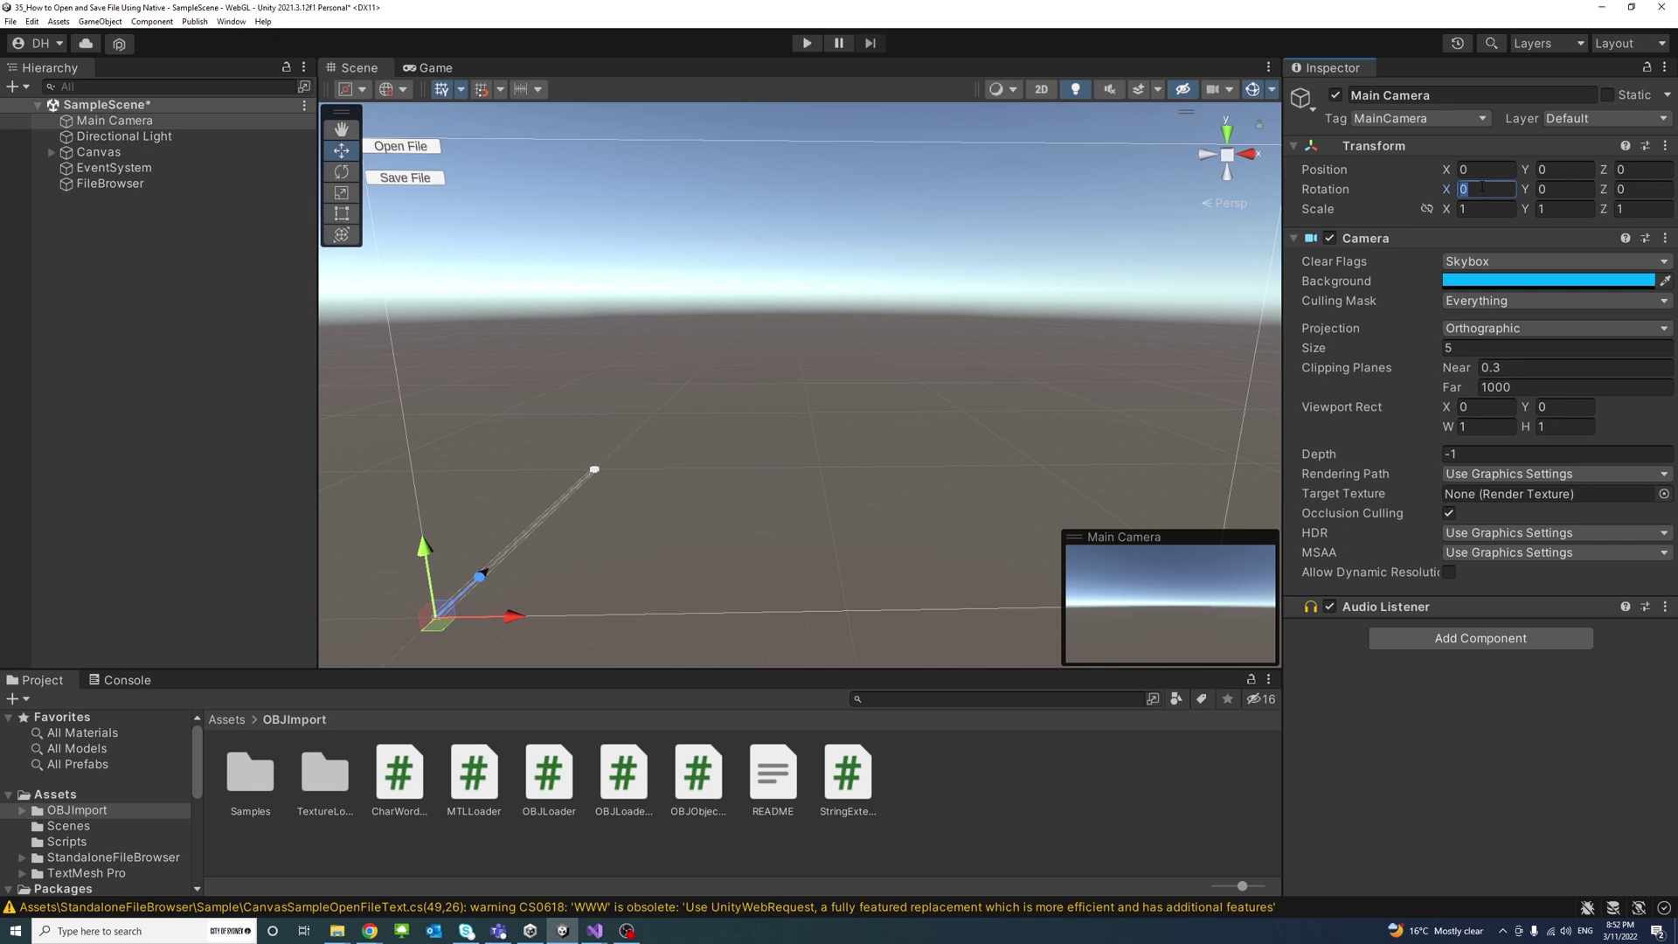
type("180")
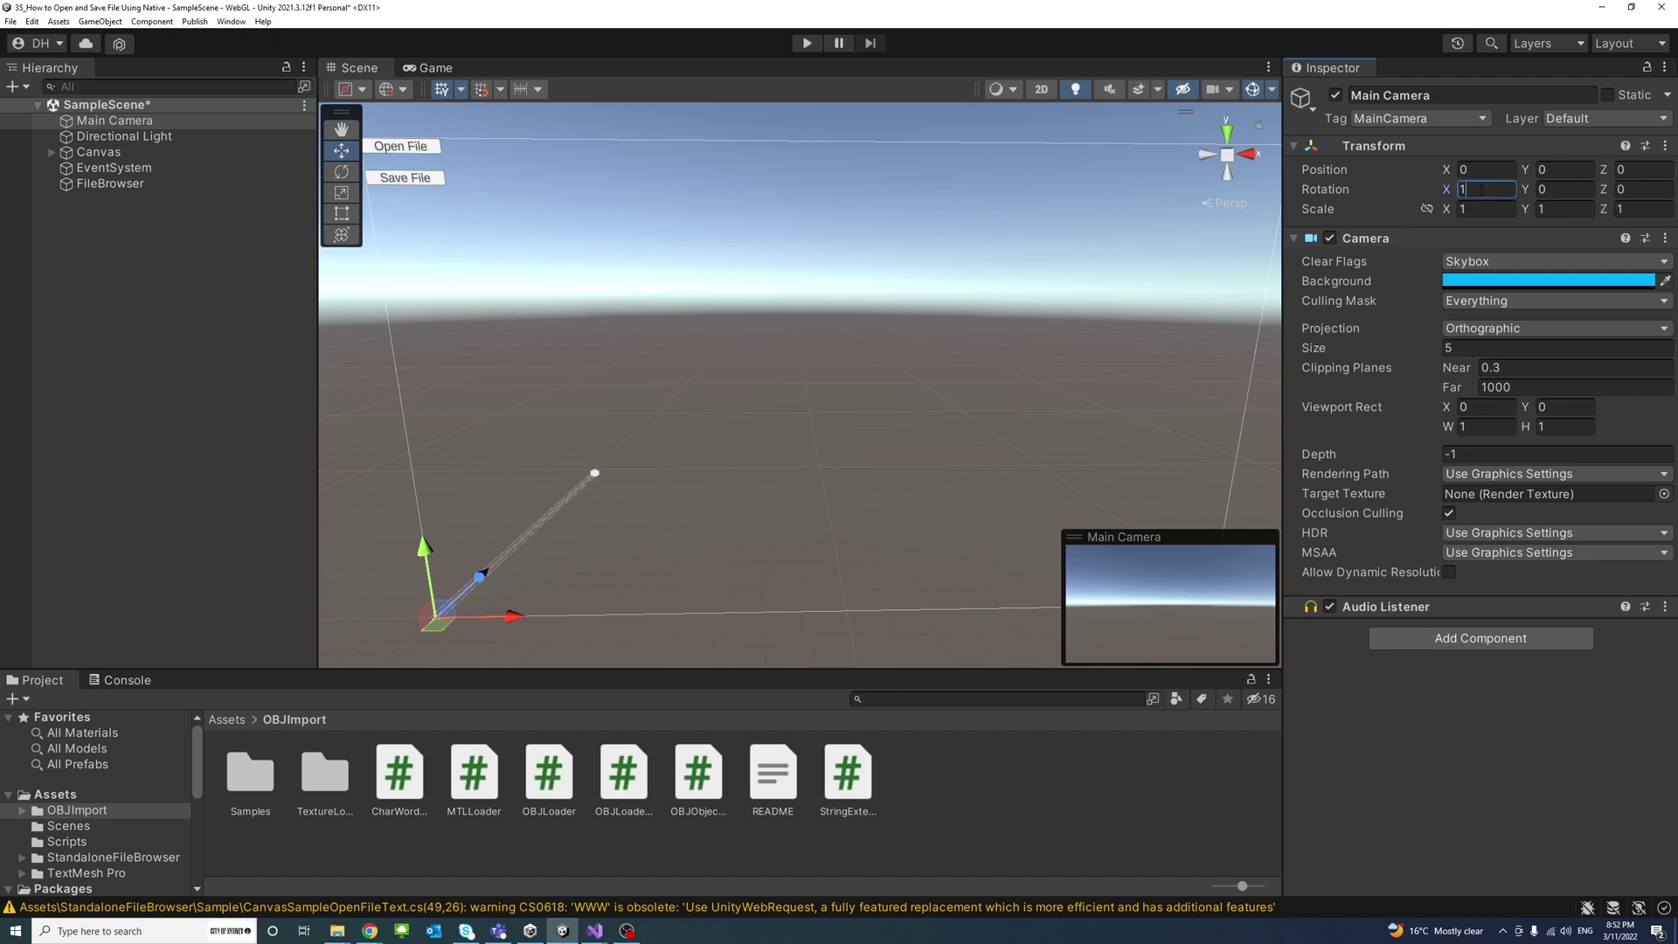
left_click(1635, 191)
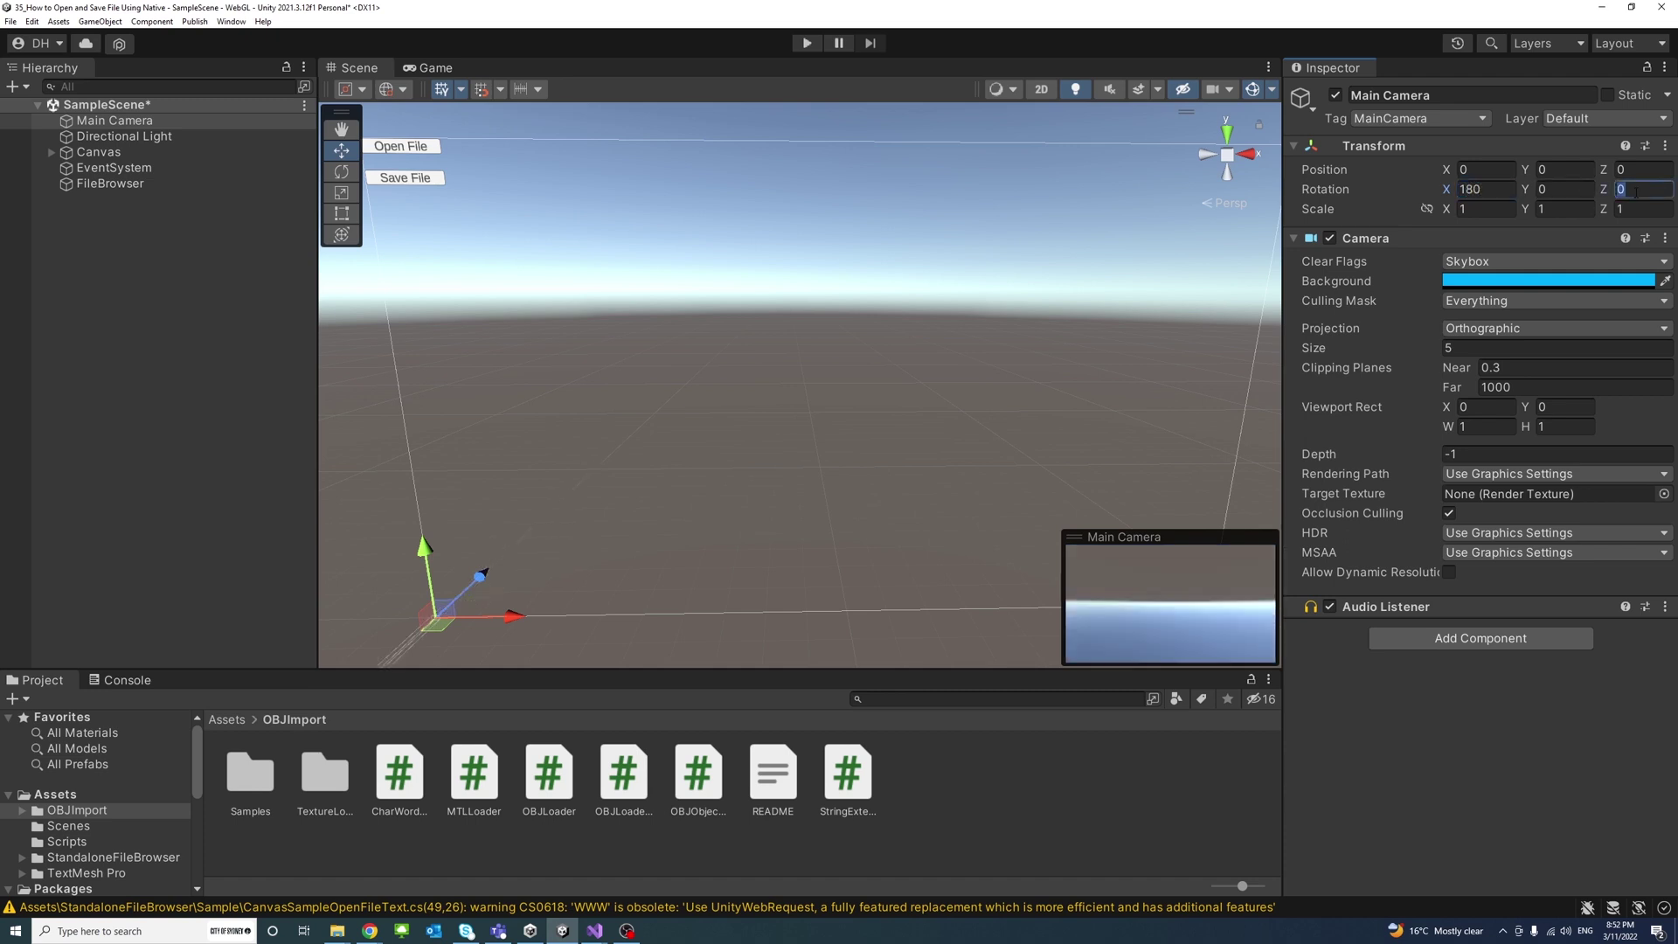
type("180")
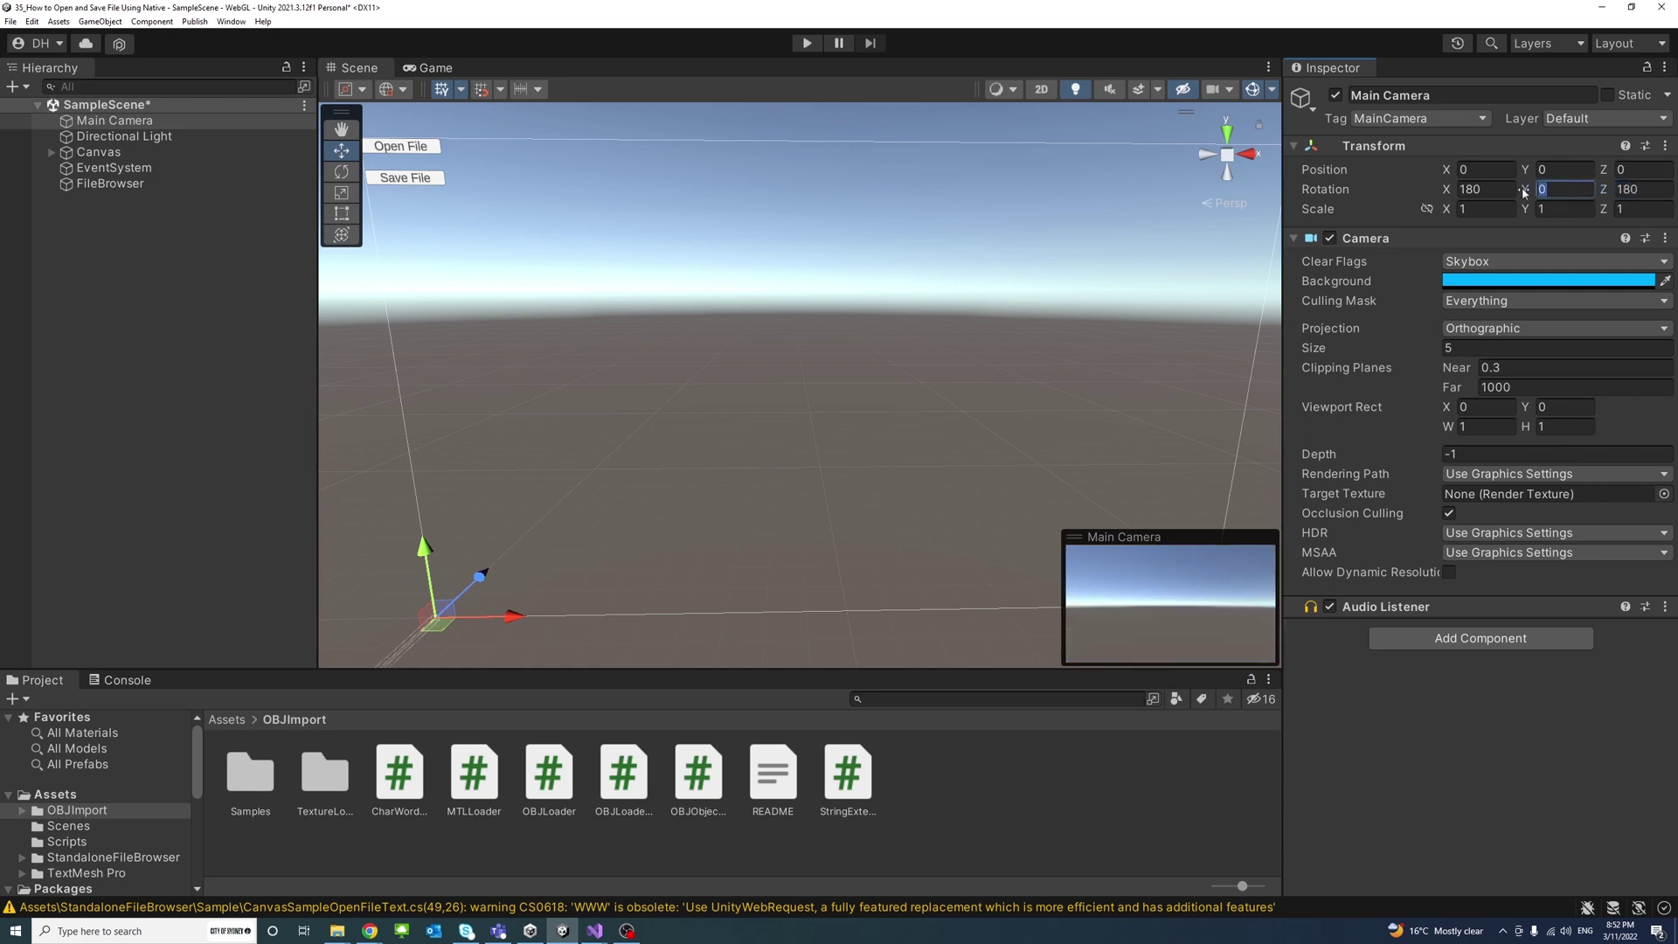
left_click(1494, 187)
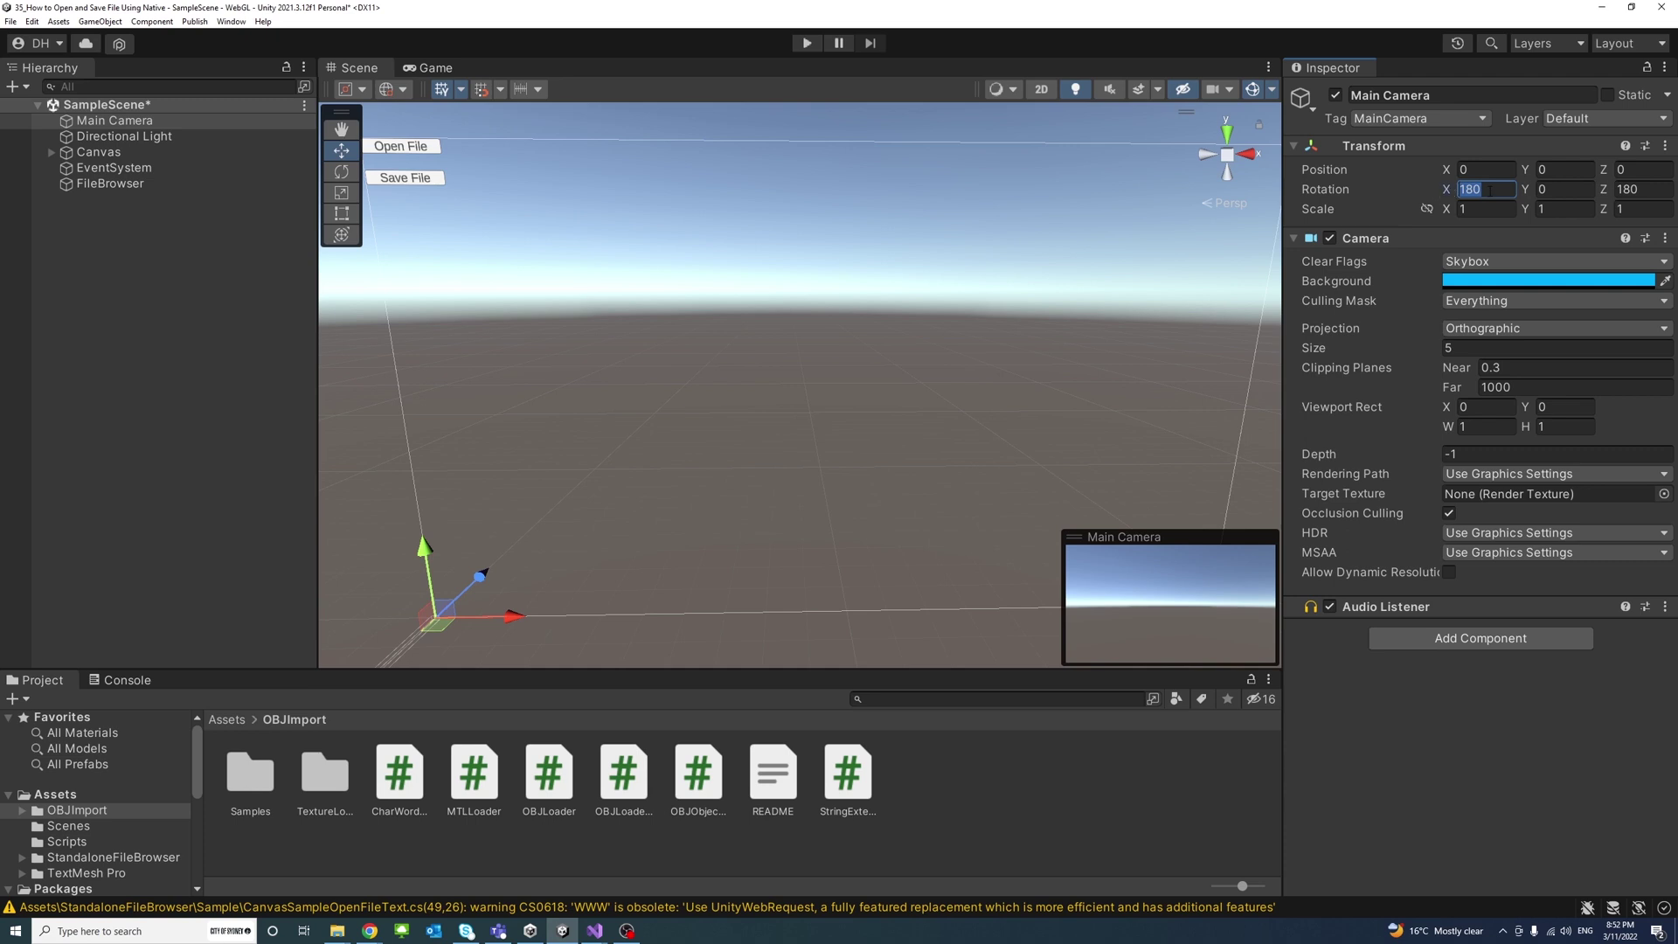
left_click(1569, 189)
Step: Set the camera's Clear Flags to Solid Color with a white FFFFFF background
left_click(1512, 262)
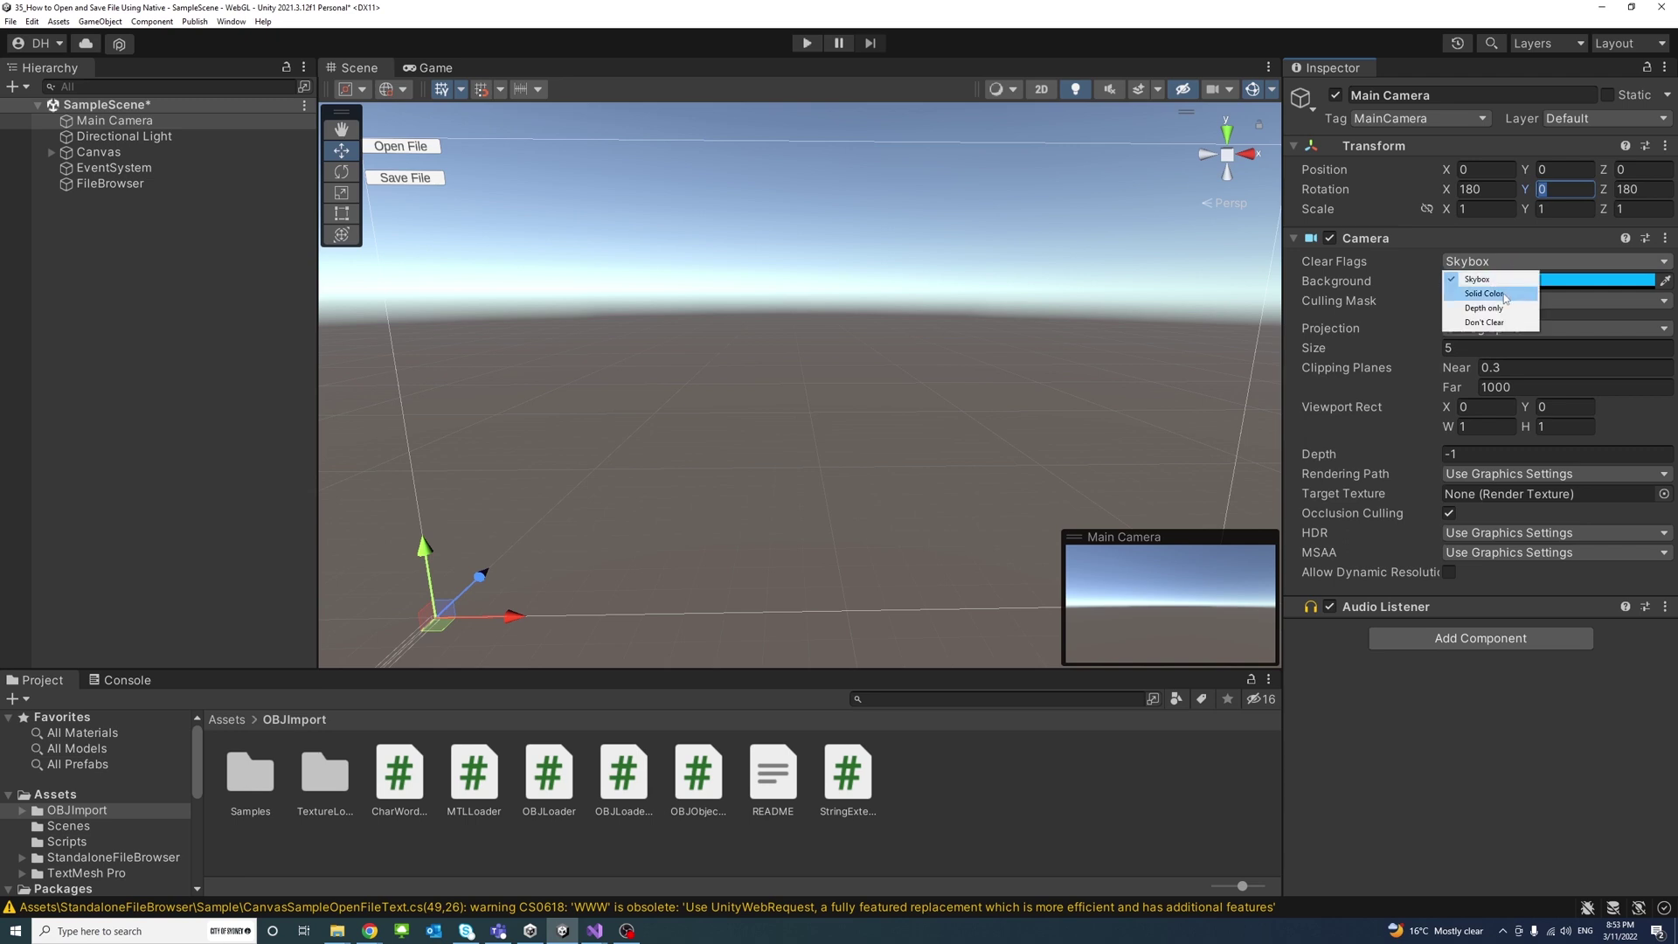
left_click(1511, 295)
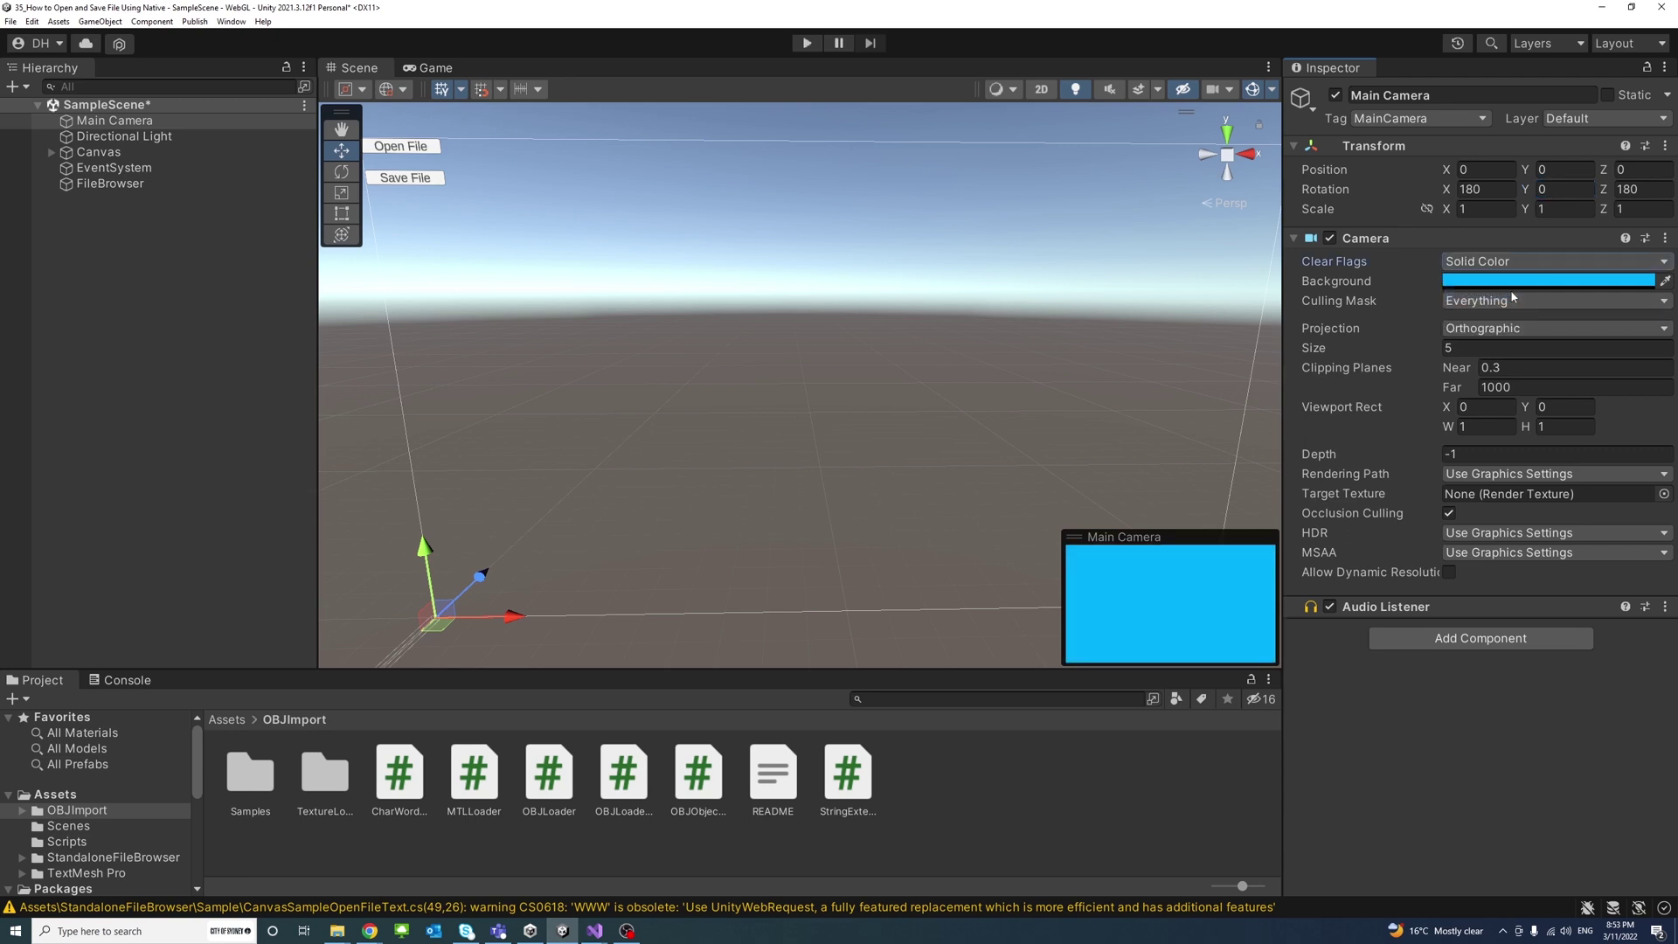
left_click(1515, 282)
left_click_drag(1559, 383, 1494, 376)
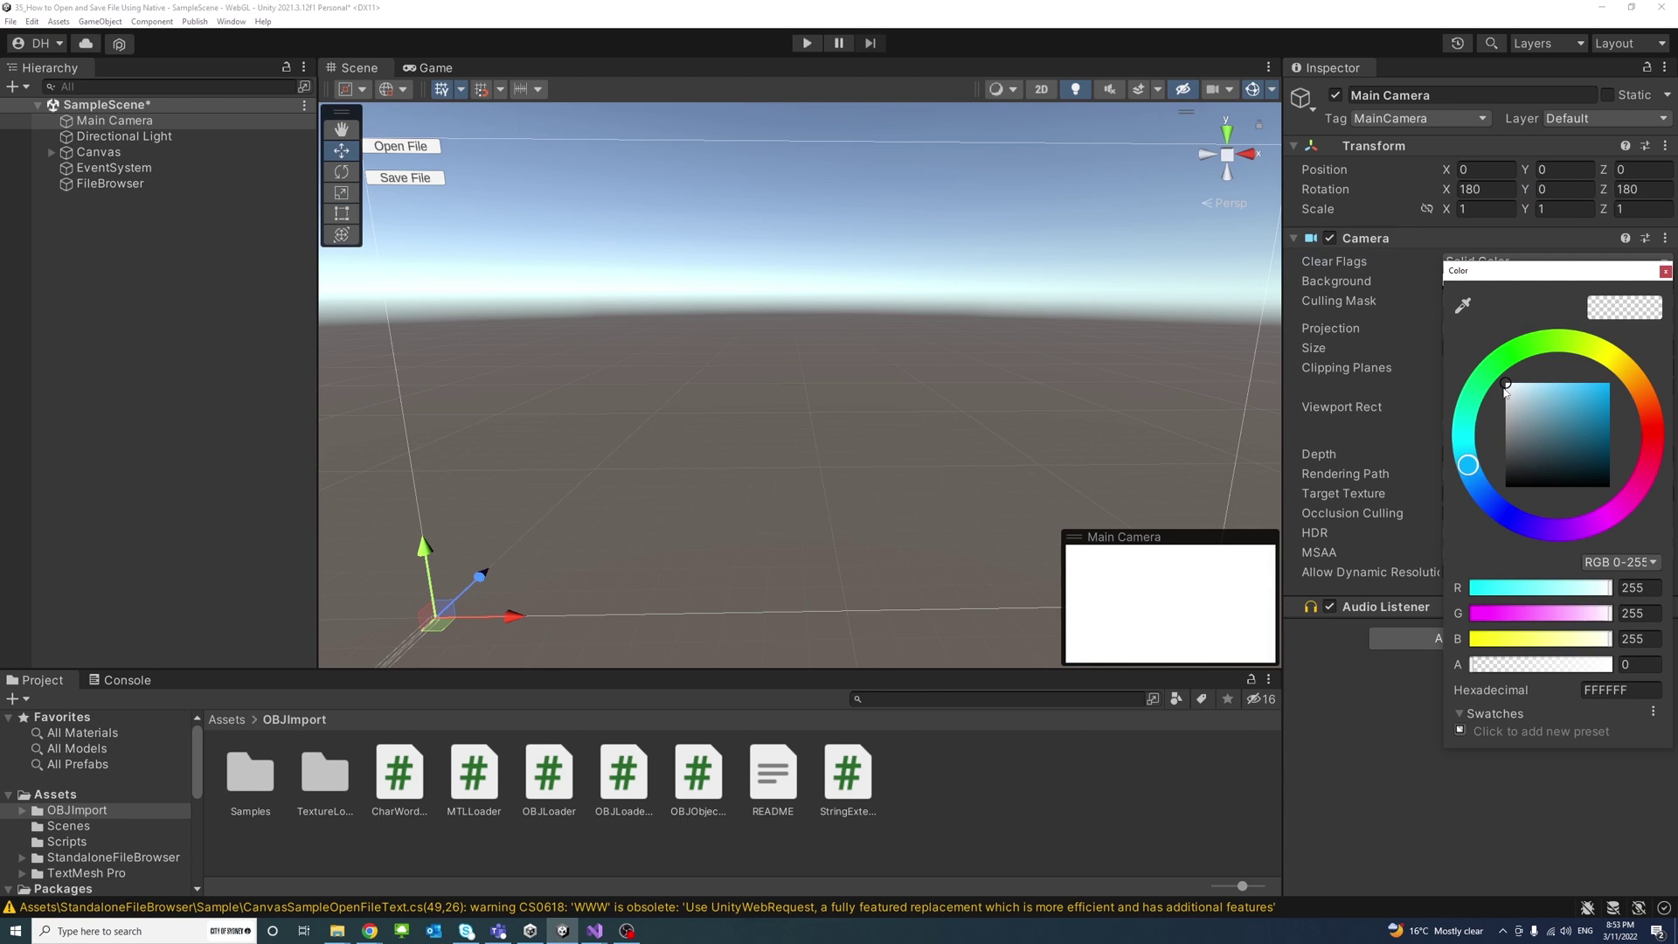
left_click(1664, 271)
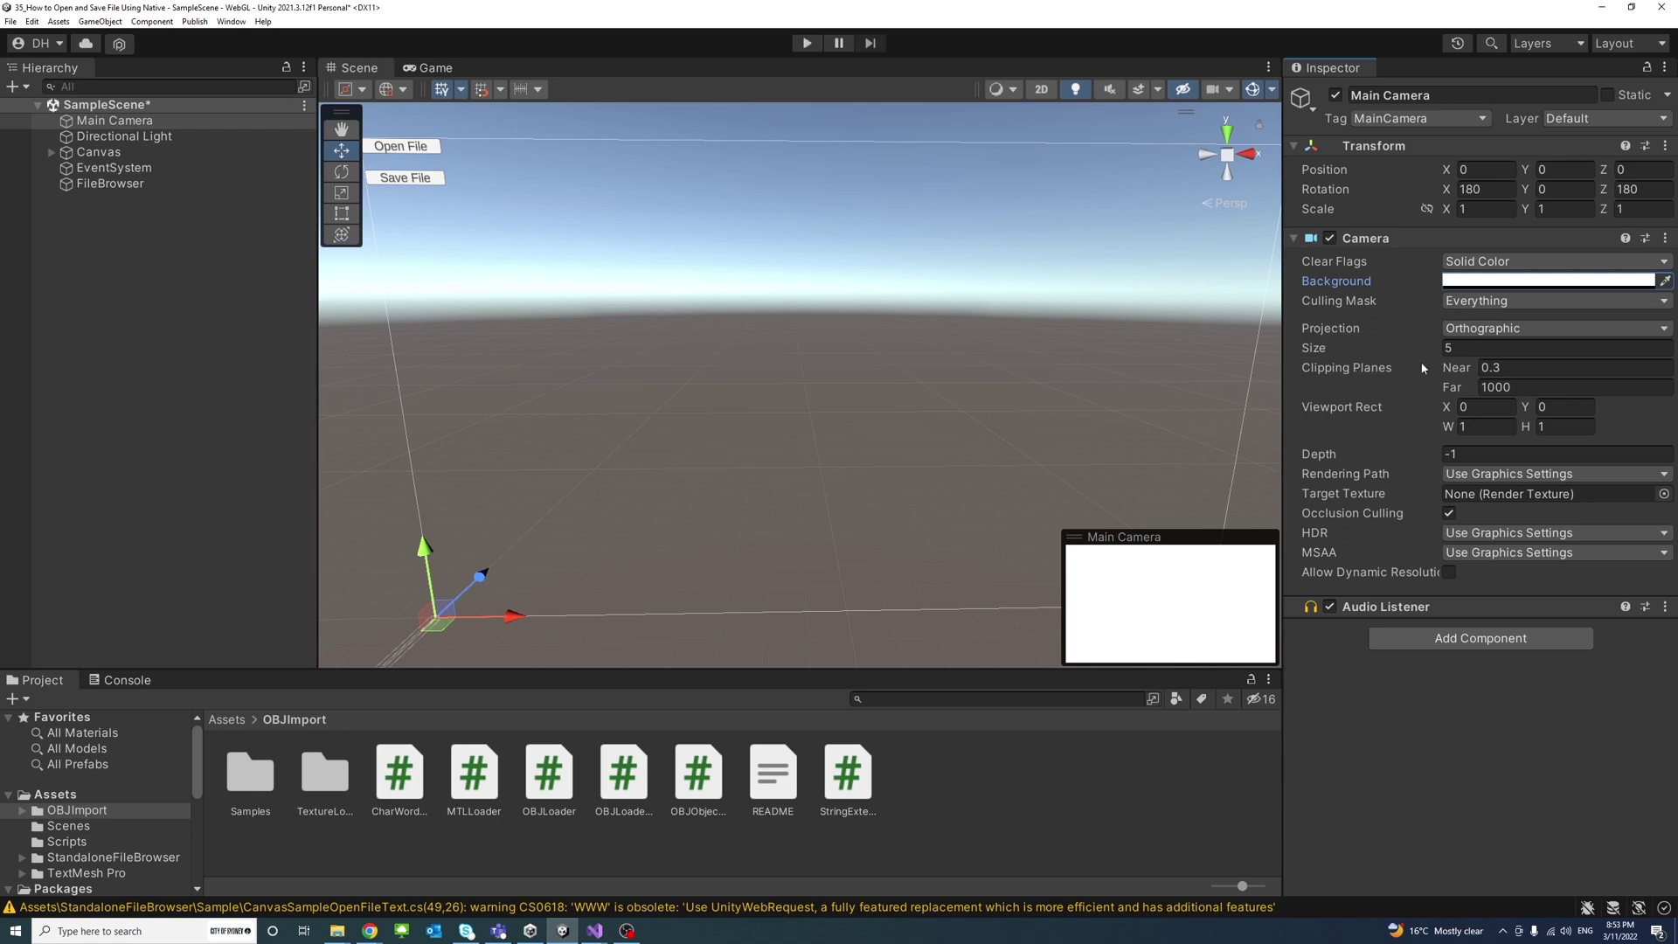
Step: Set the Near clipping plane to -1000 and open the Scripts folder in the Project panel
left_click(1490, 367)
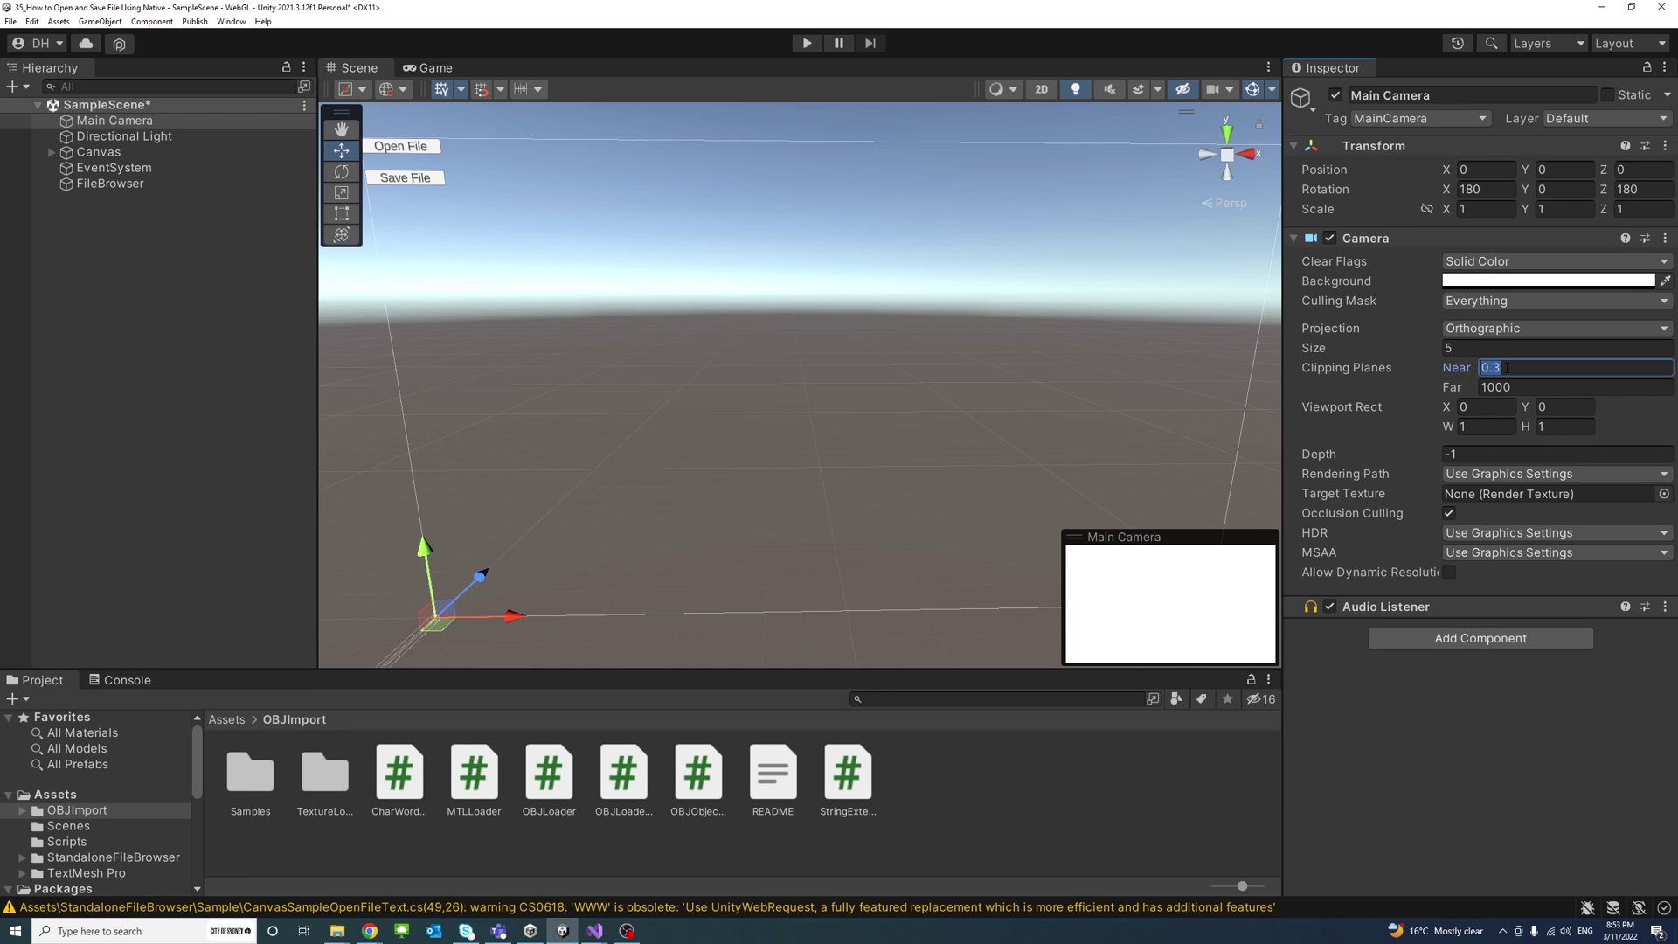
type("-1000")
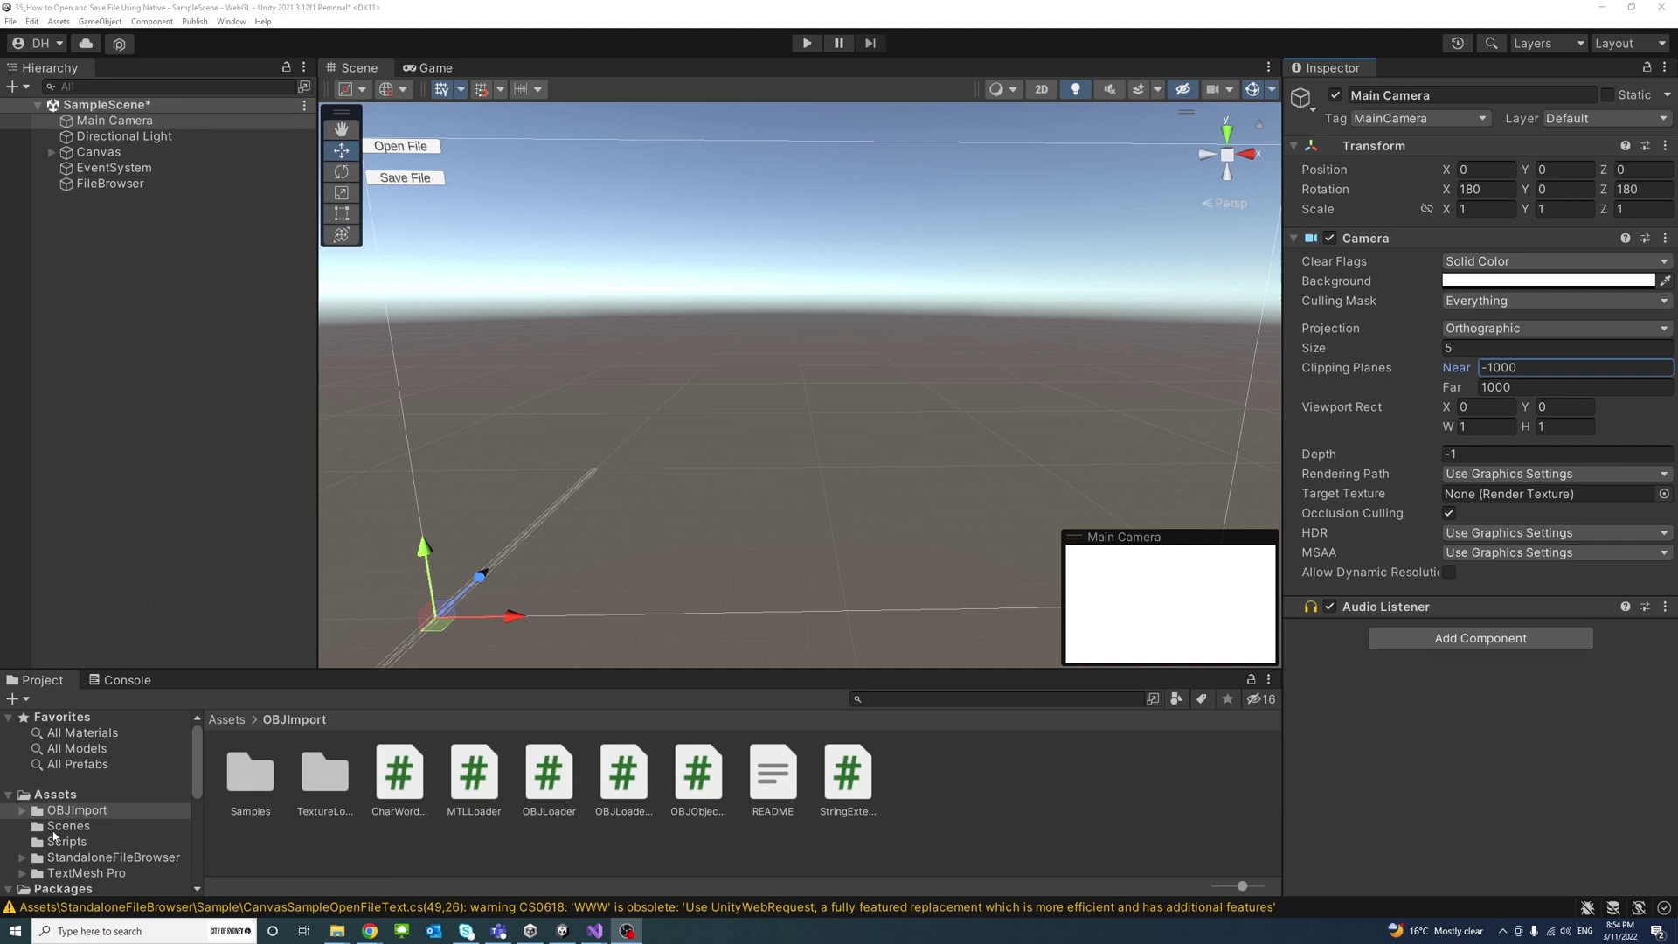
left_click(57, 842)
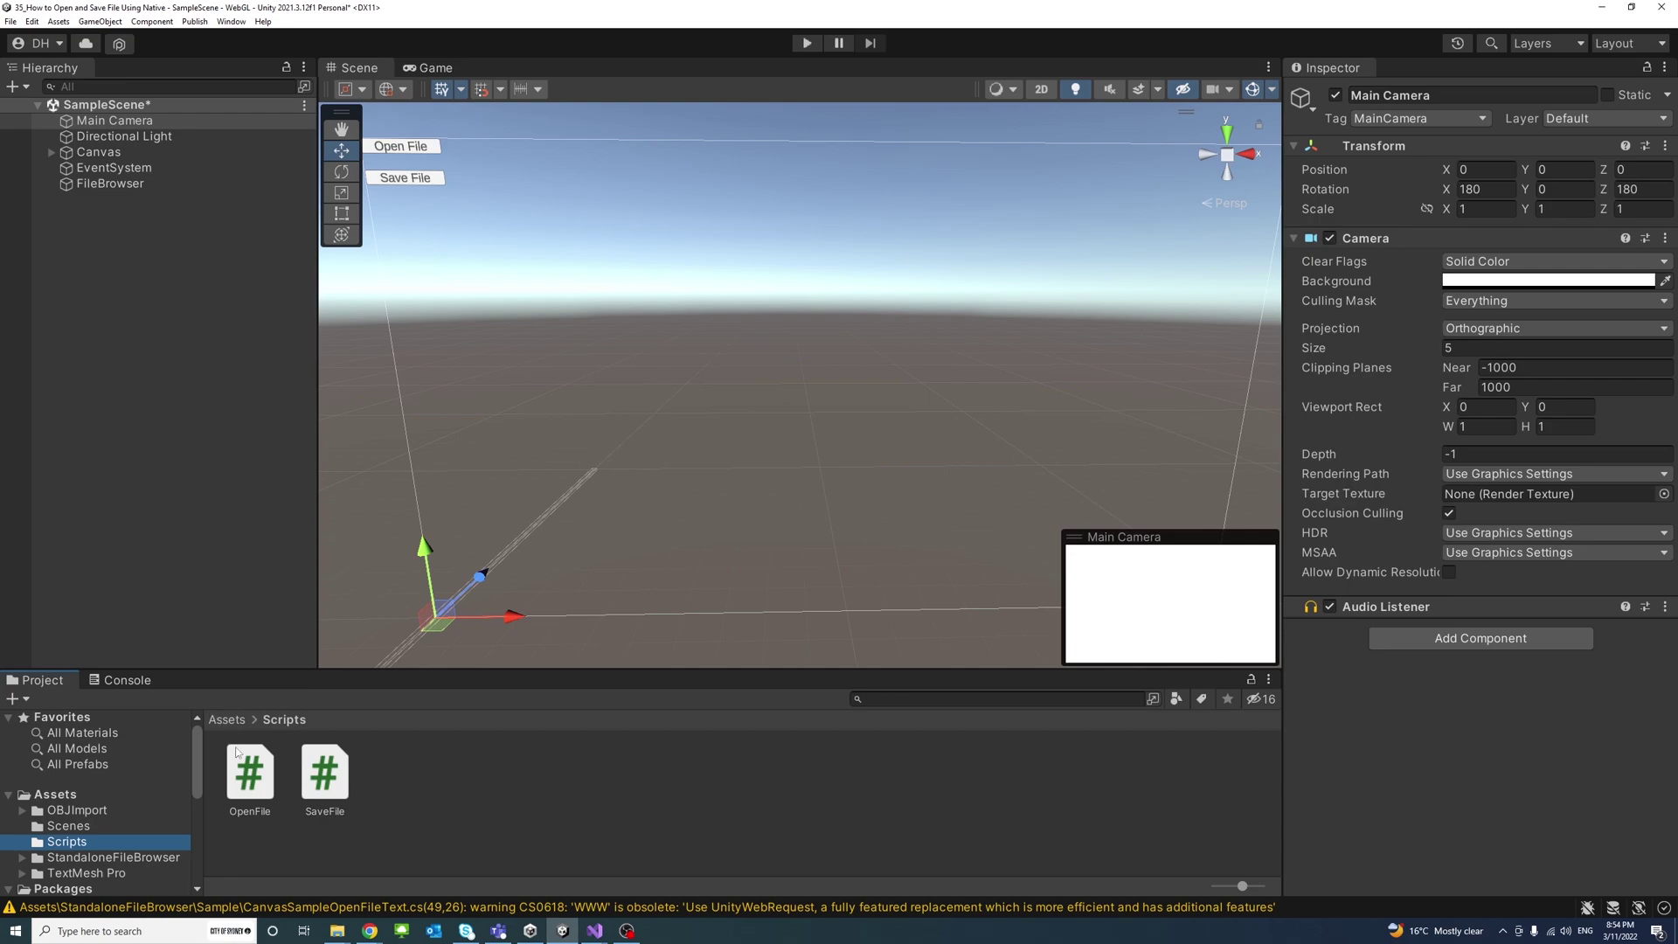
Step: Open OpenFile.cs in Visual Studio, scroll down to FitOnScreen(), and save the script
double_click(248, 773)
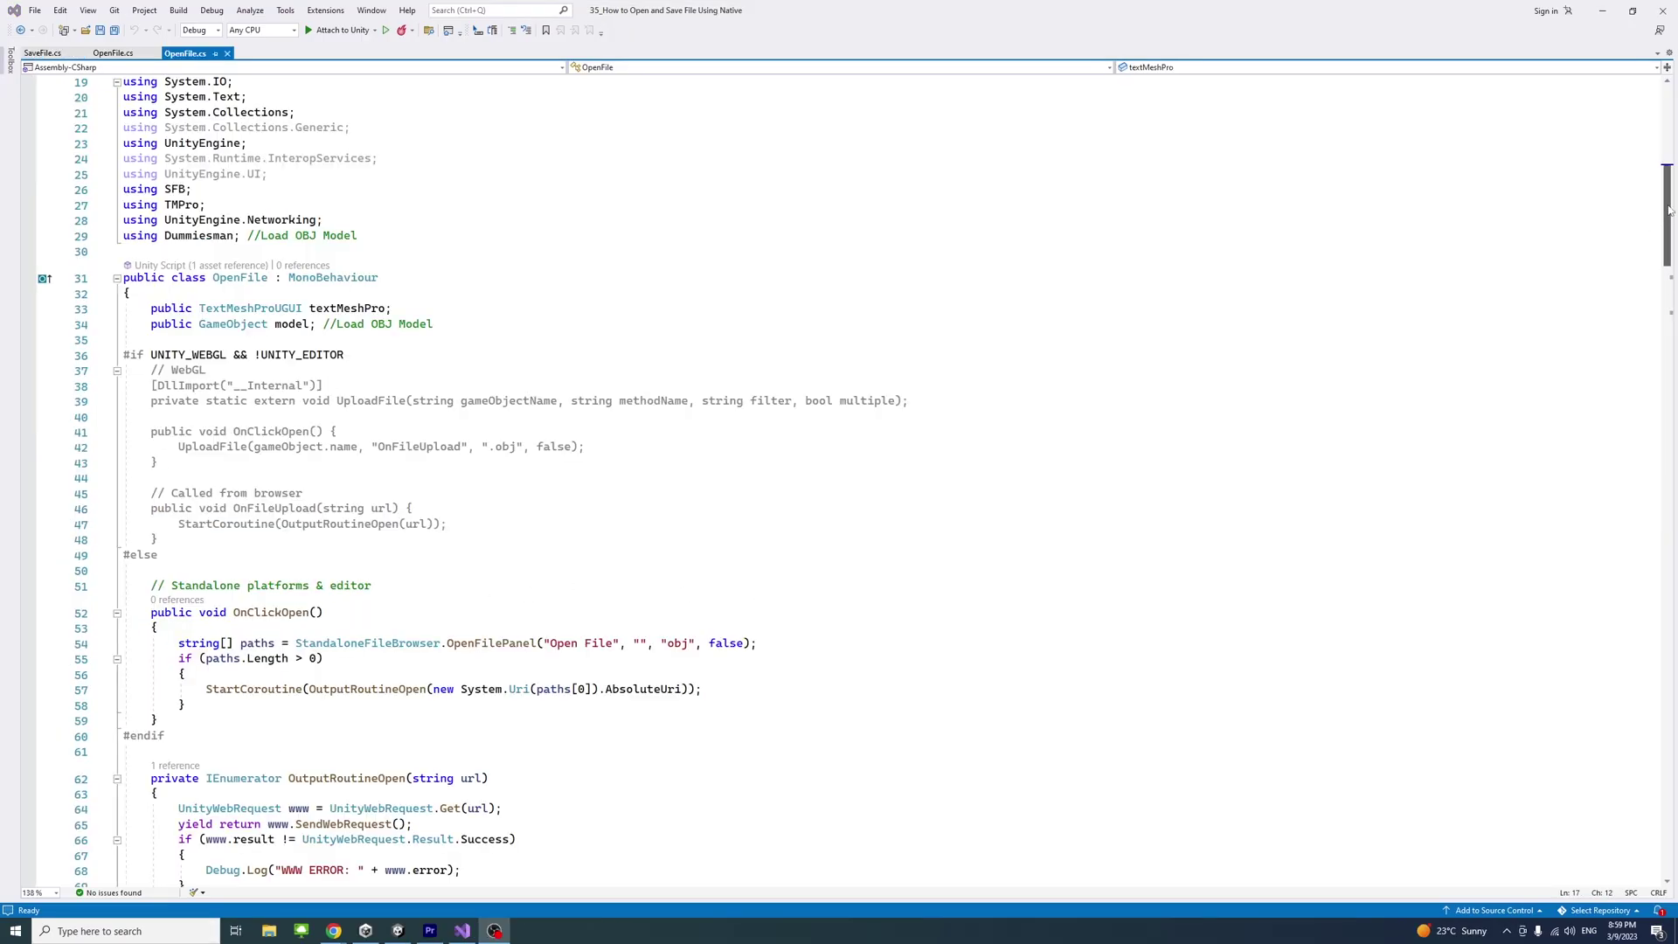
left_click_drag(1667, 210, 1616, 336)
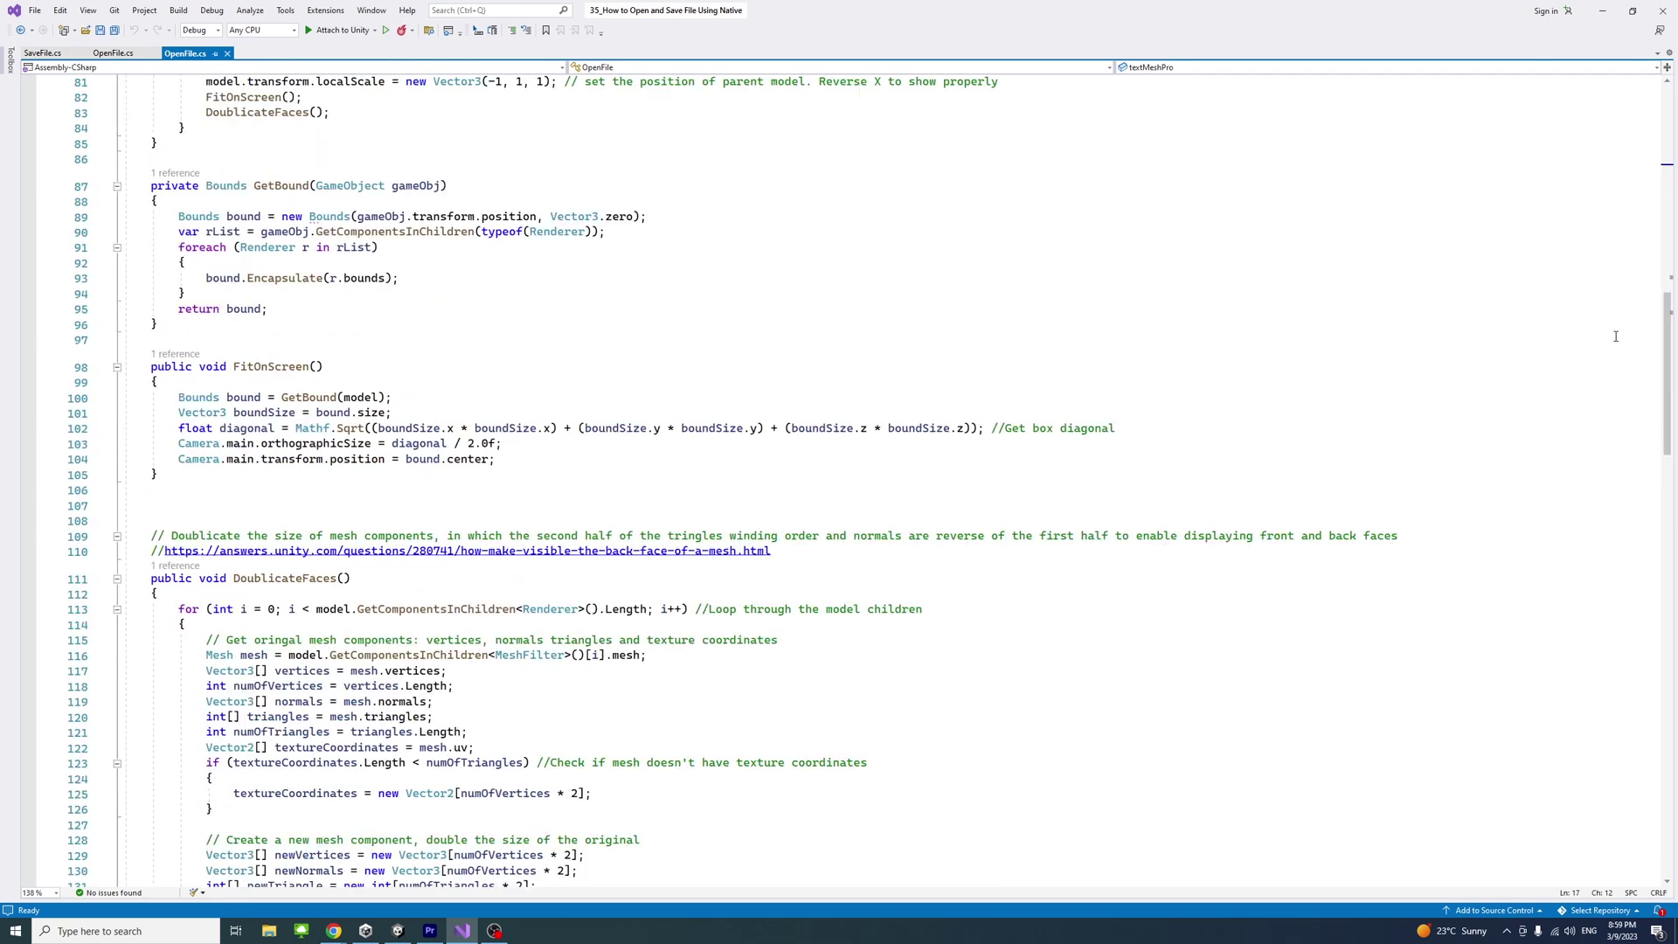
left_click(1238, 436)
key("ctrl+s")
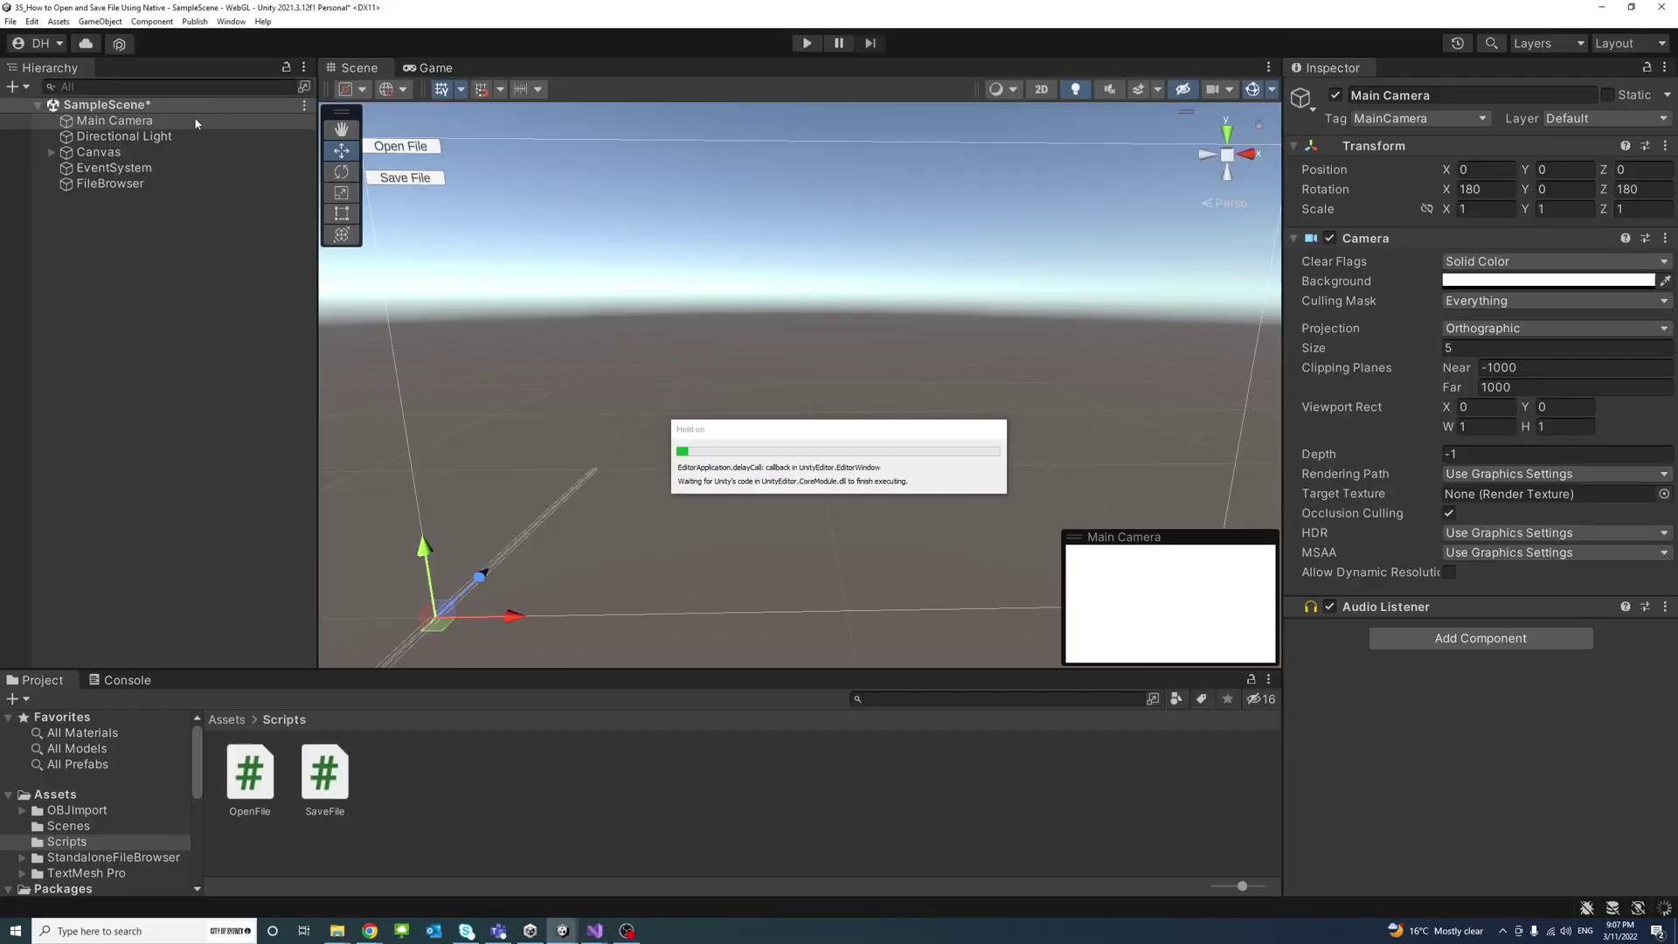
Step: Set the Main Camera rotation to X 245, Y -40, Z 220, then run the scene in Play mode
left_click(138, 122)
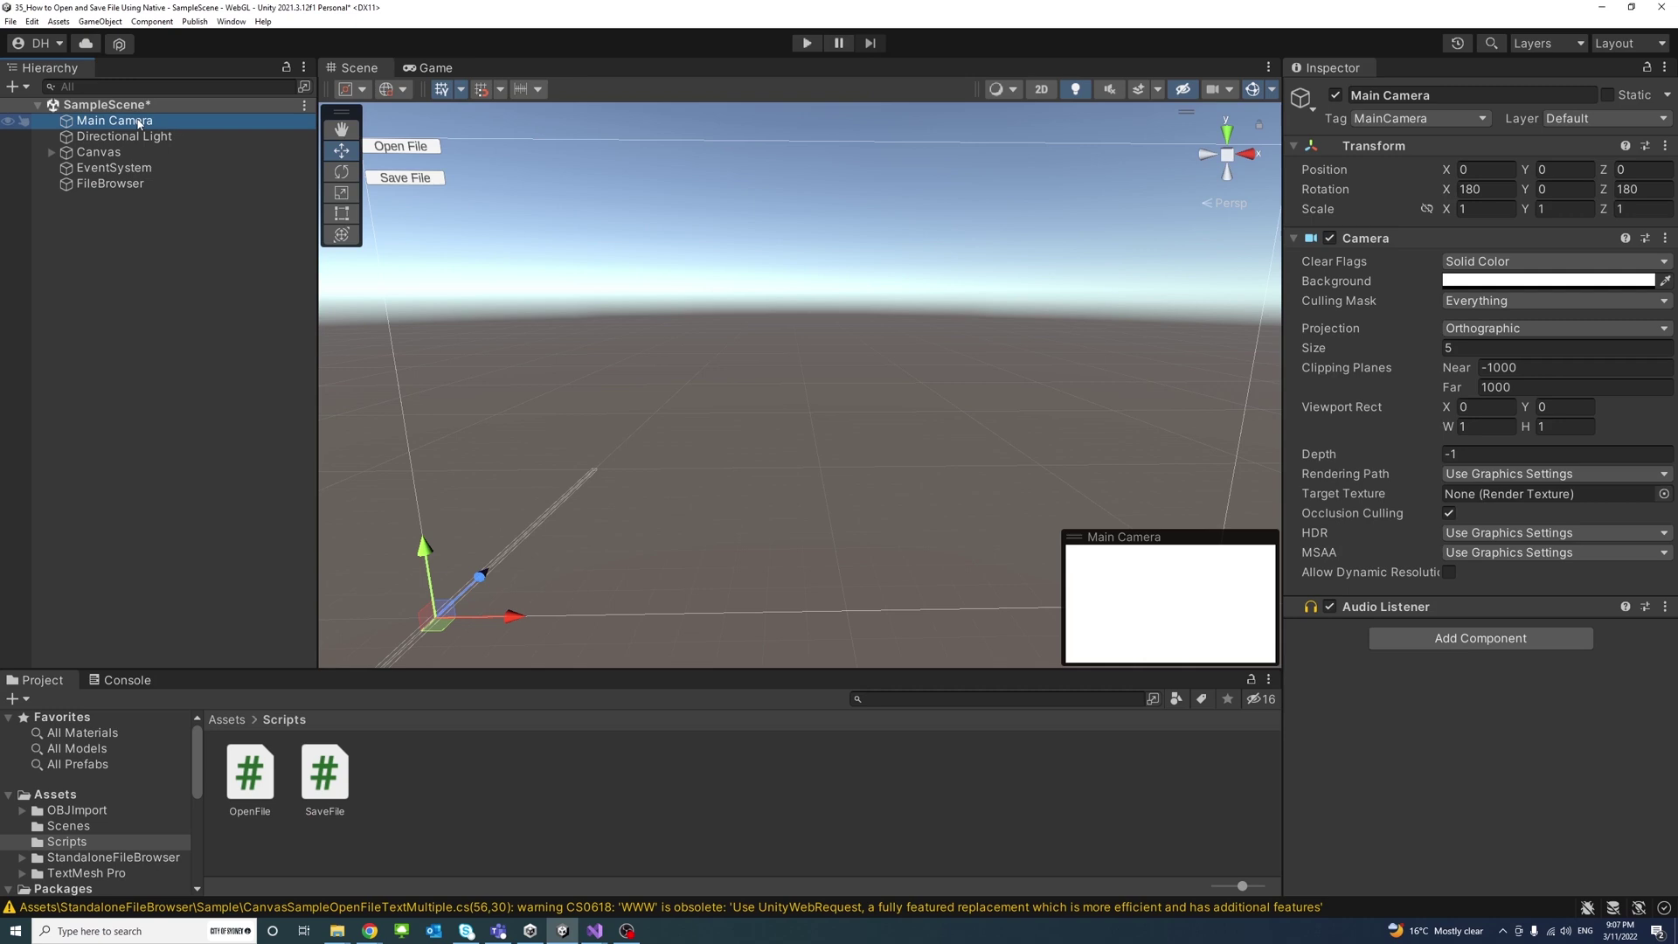
left_click(1494, 191)
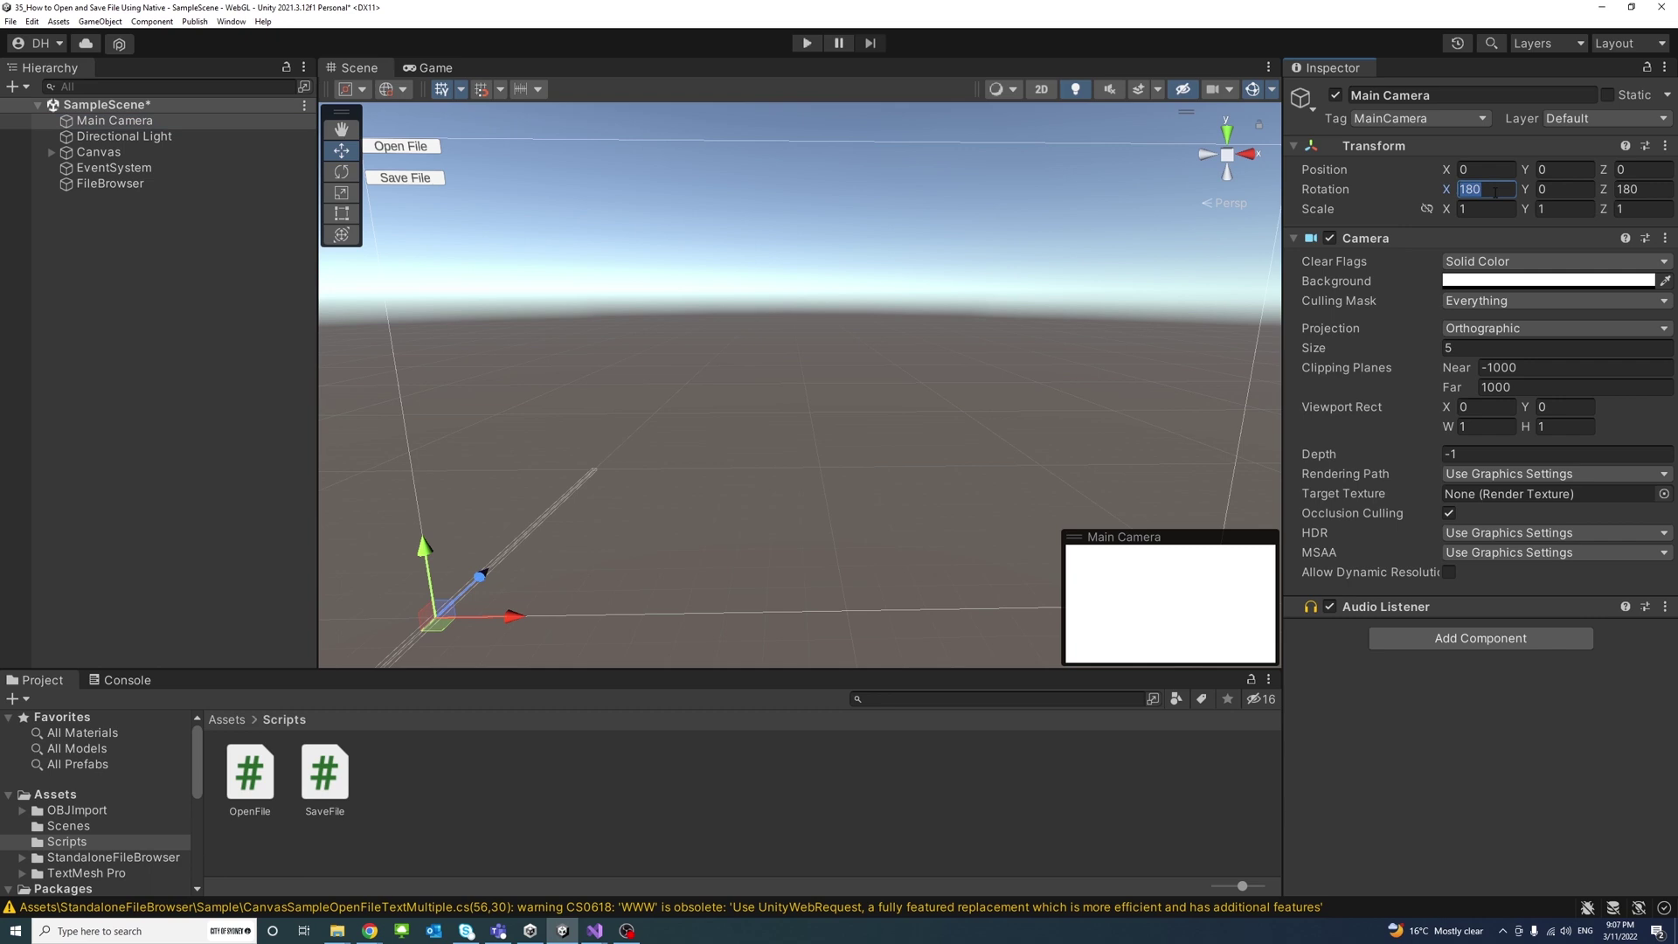
type("24")
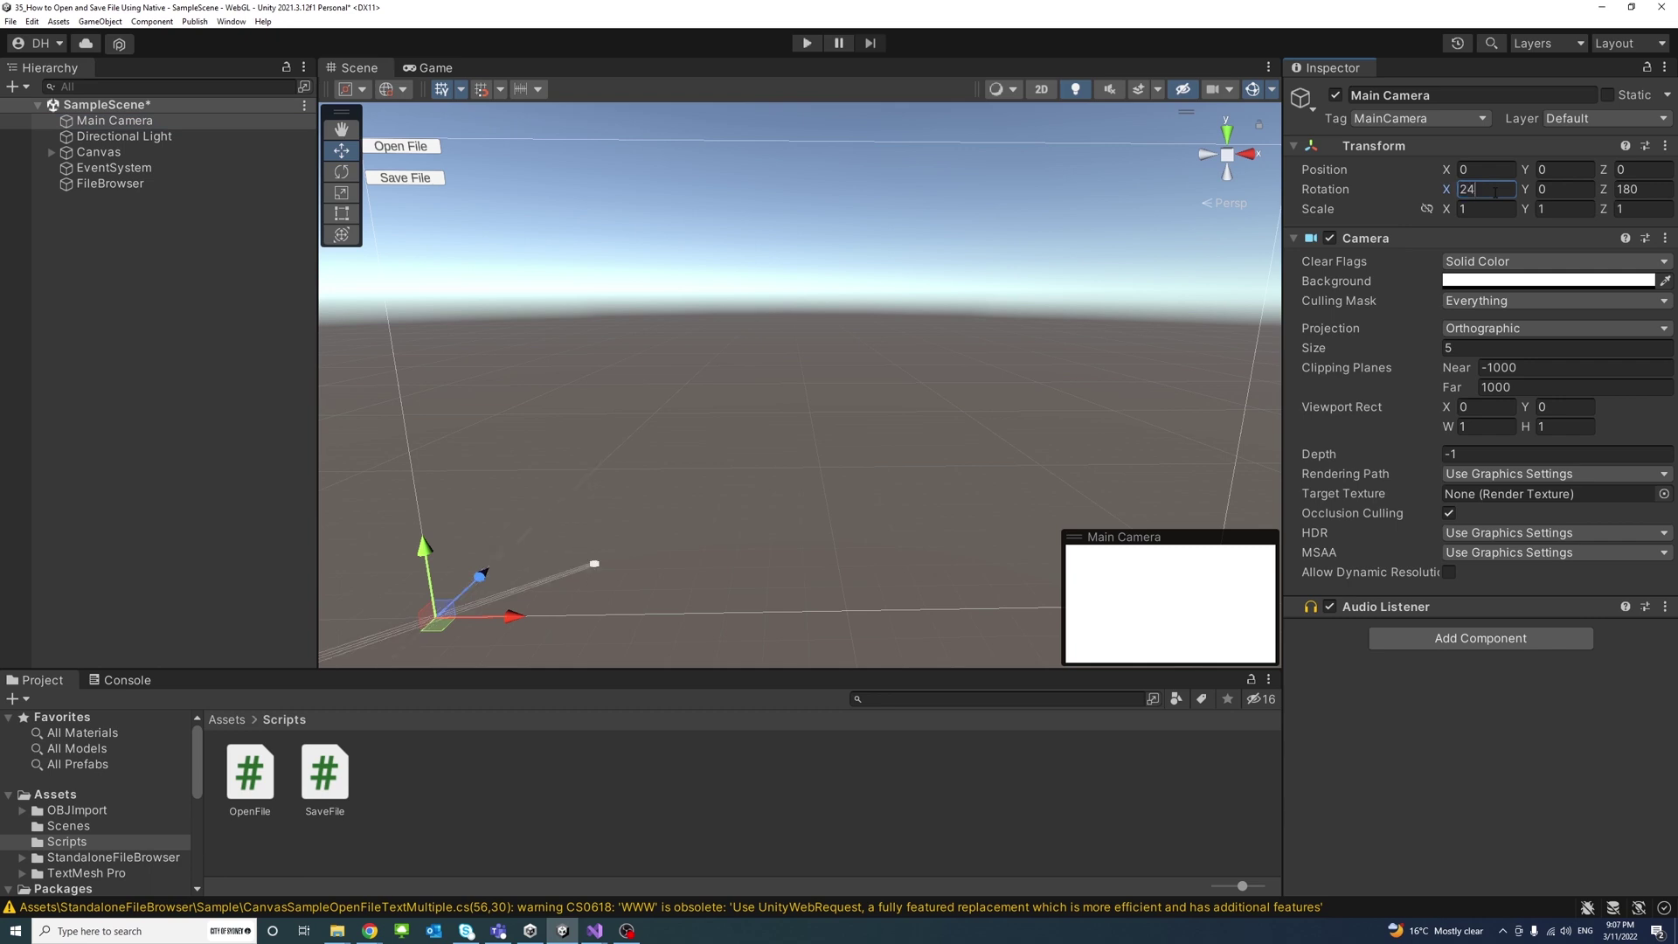
type("5")
left_click(1560, 190)
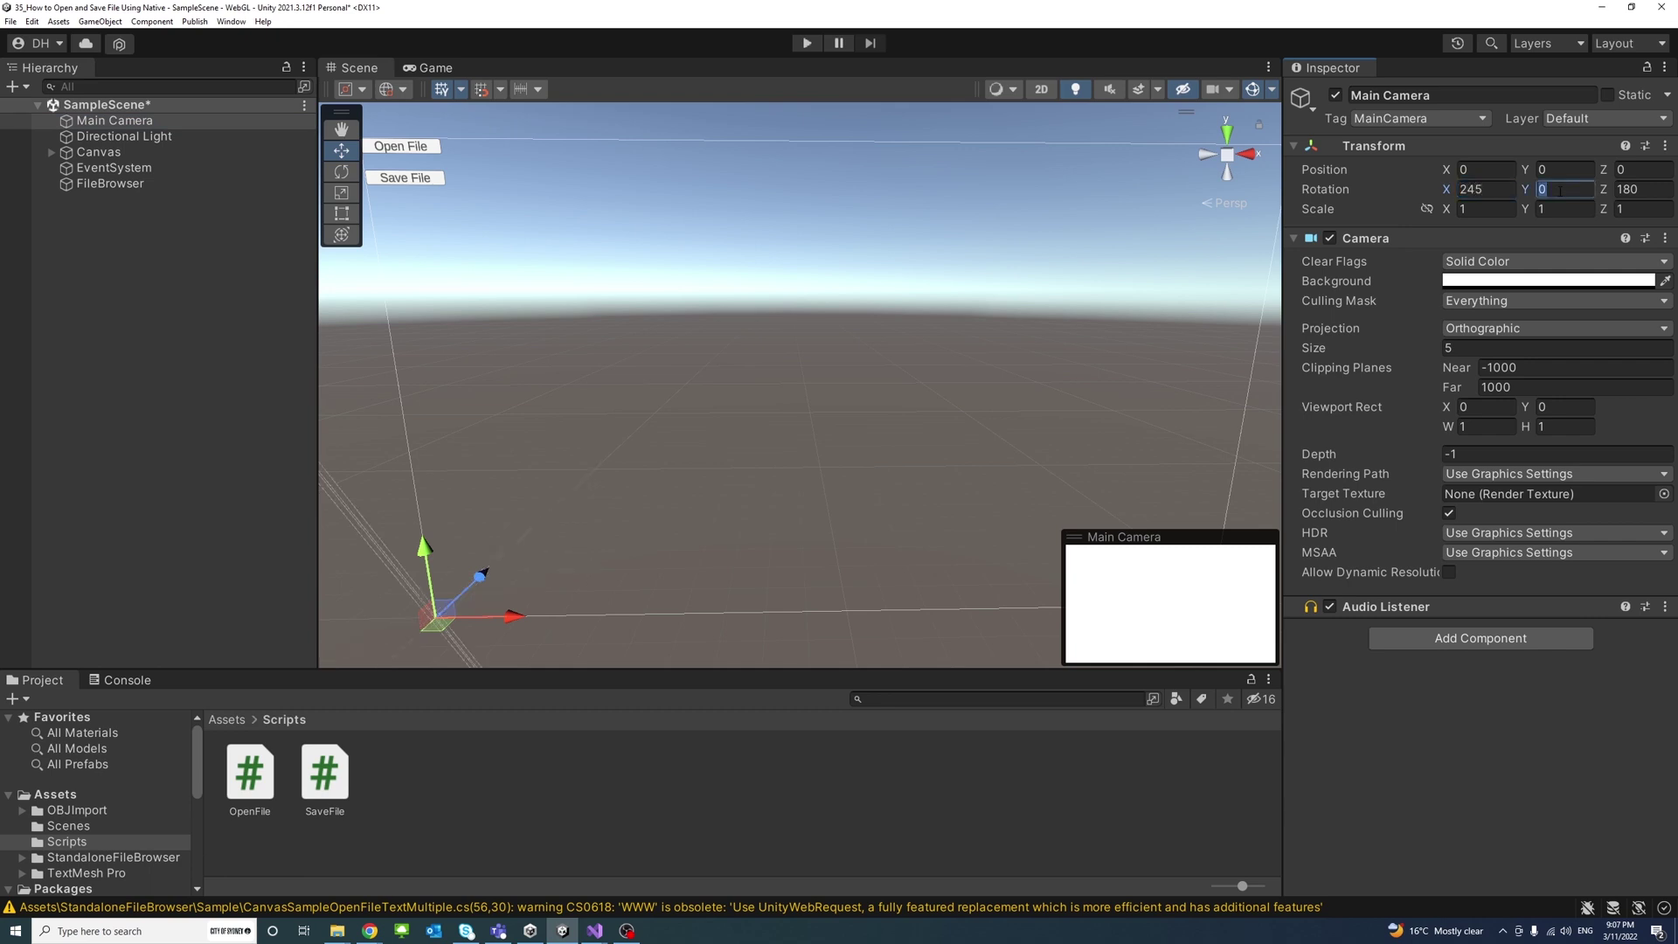
type("-40")
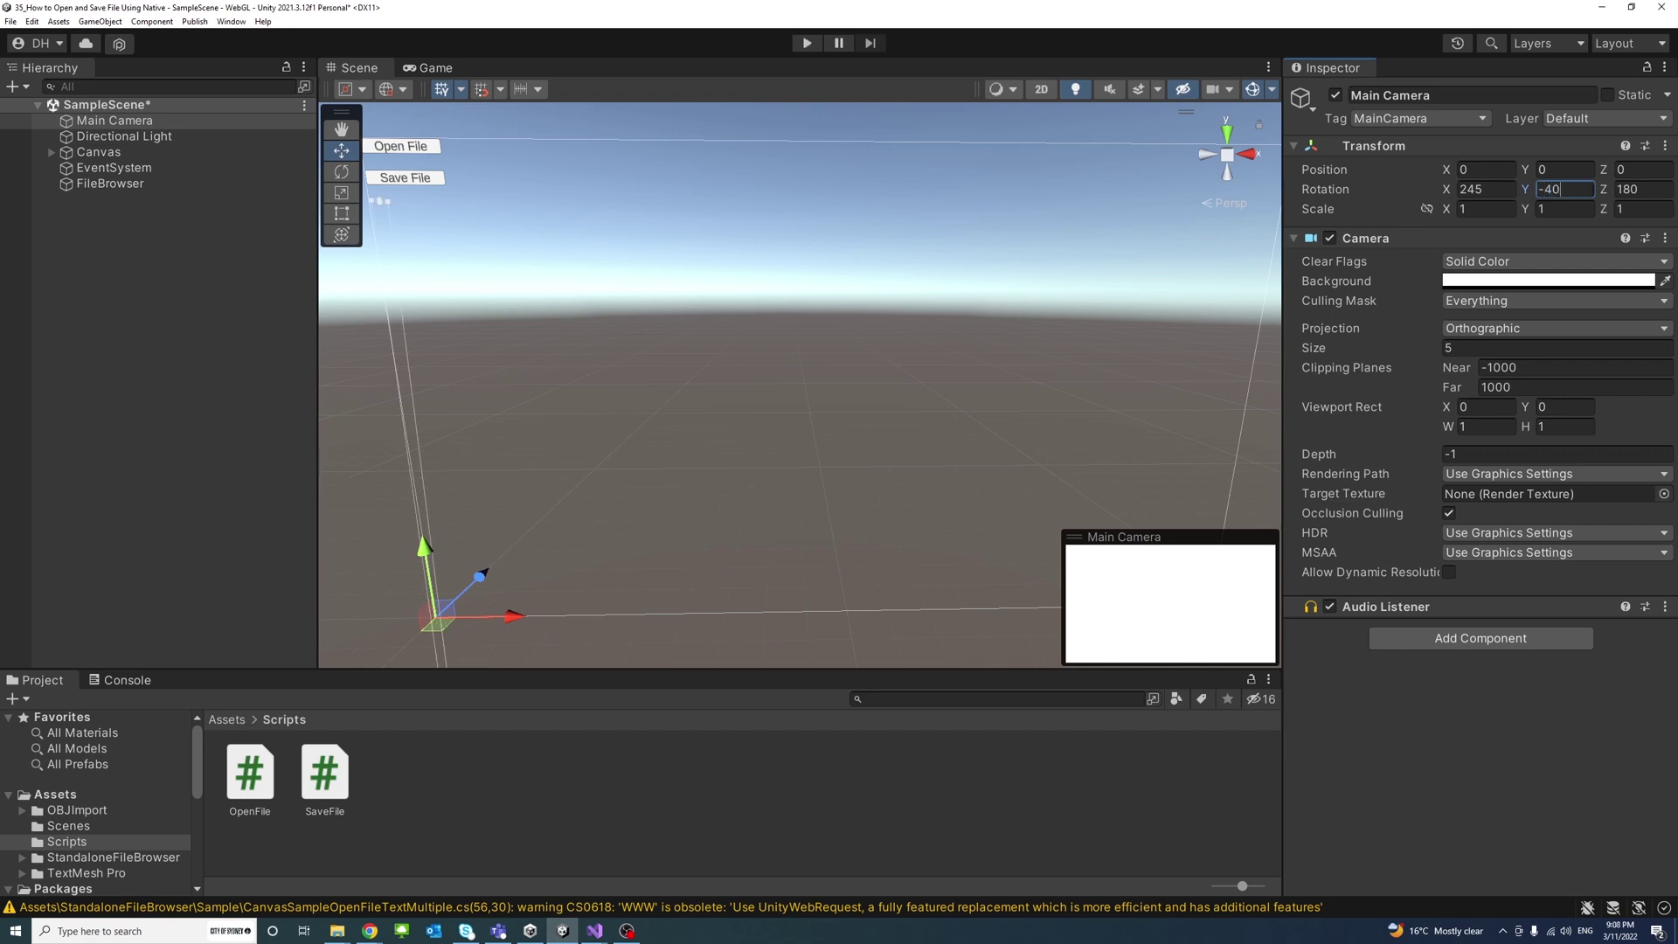
left_click(1645, 189)
type("220")
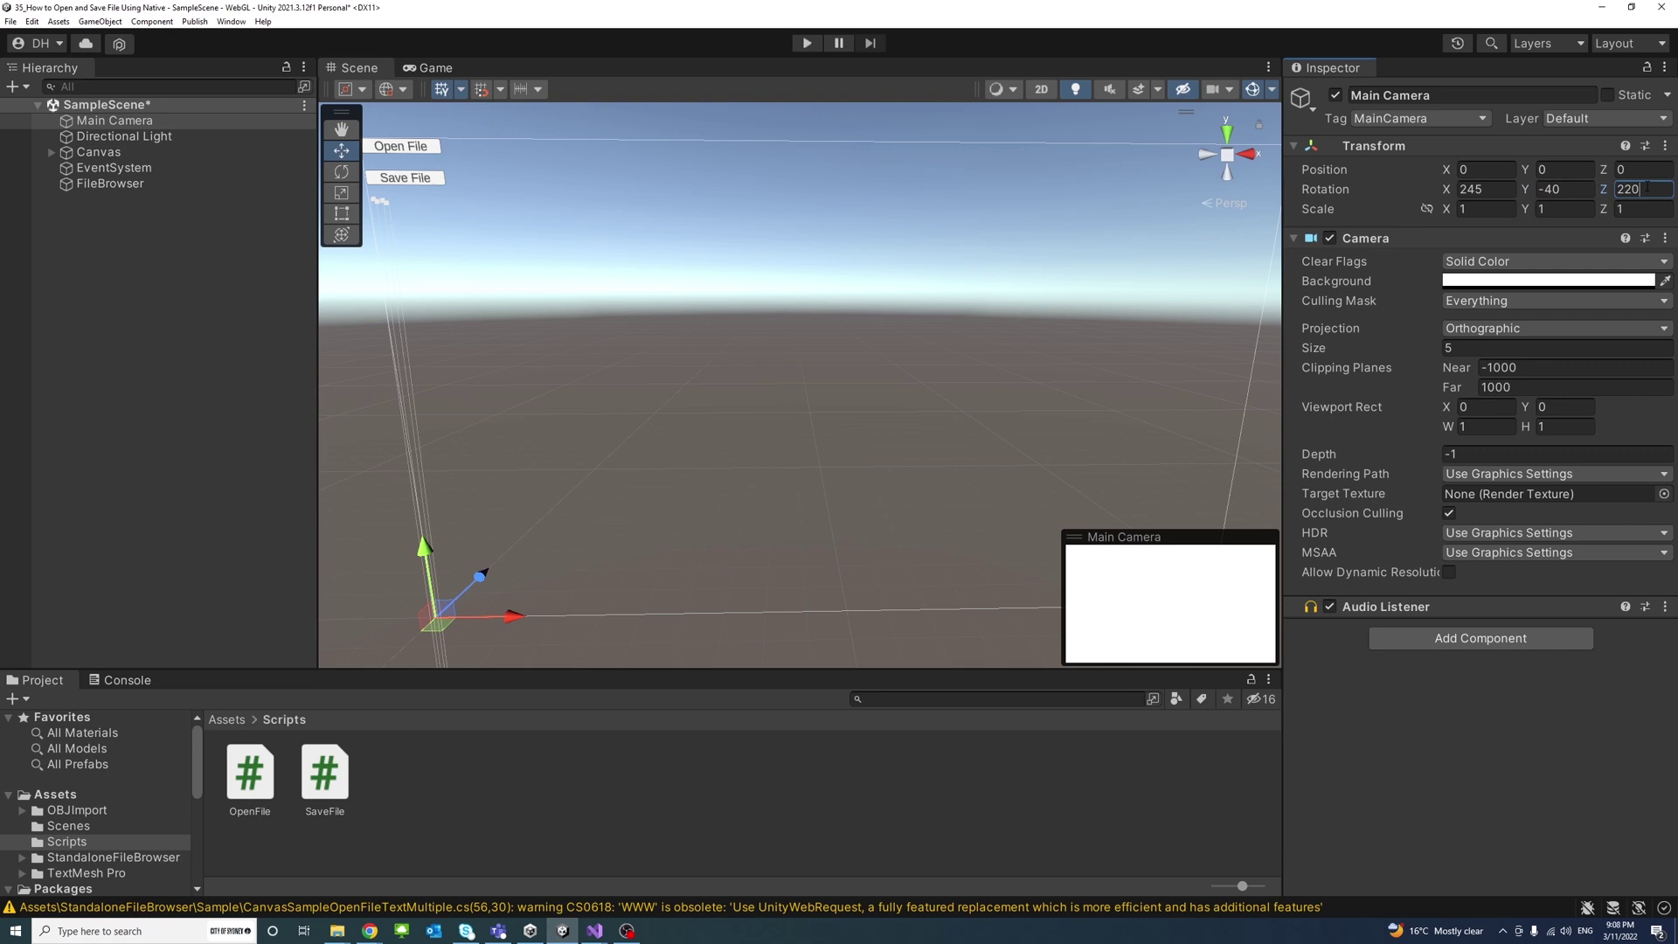
left_click(806, 43)
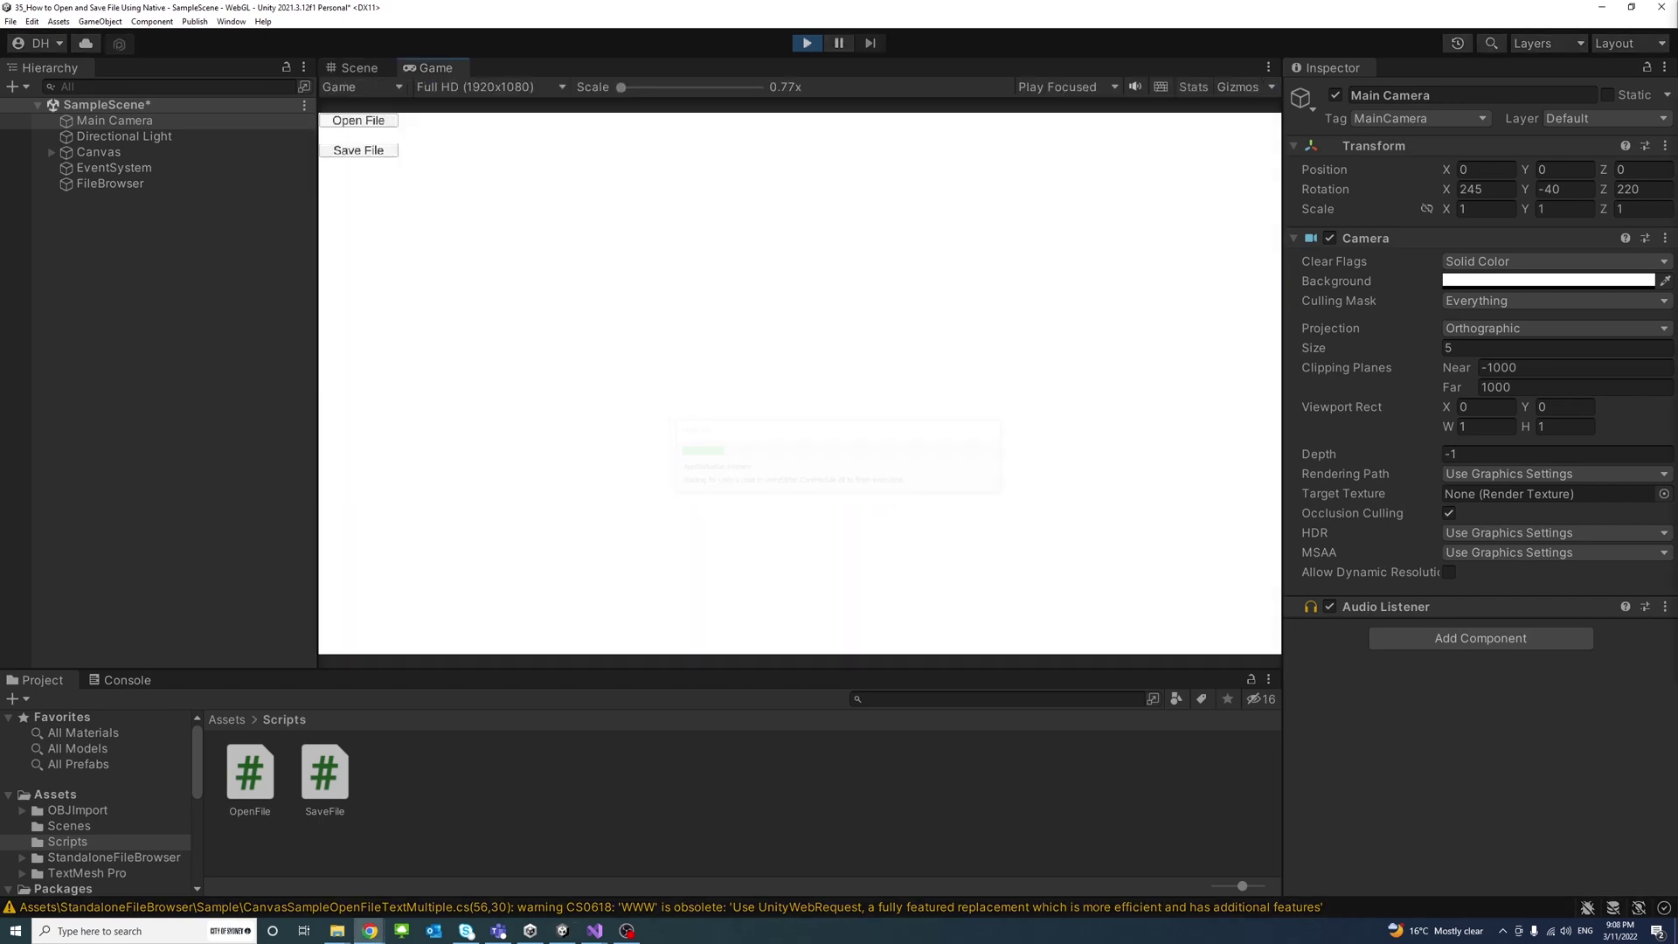
Step: Pick Demo_Model.obj from the Game view's Open File dialog to load it at runtime
left_click(354, 122)
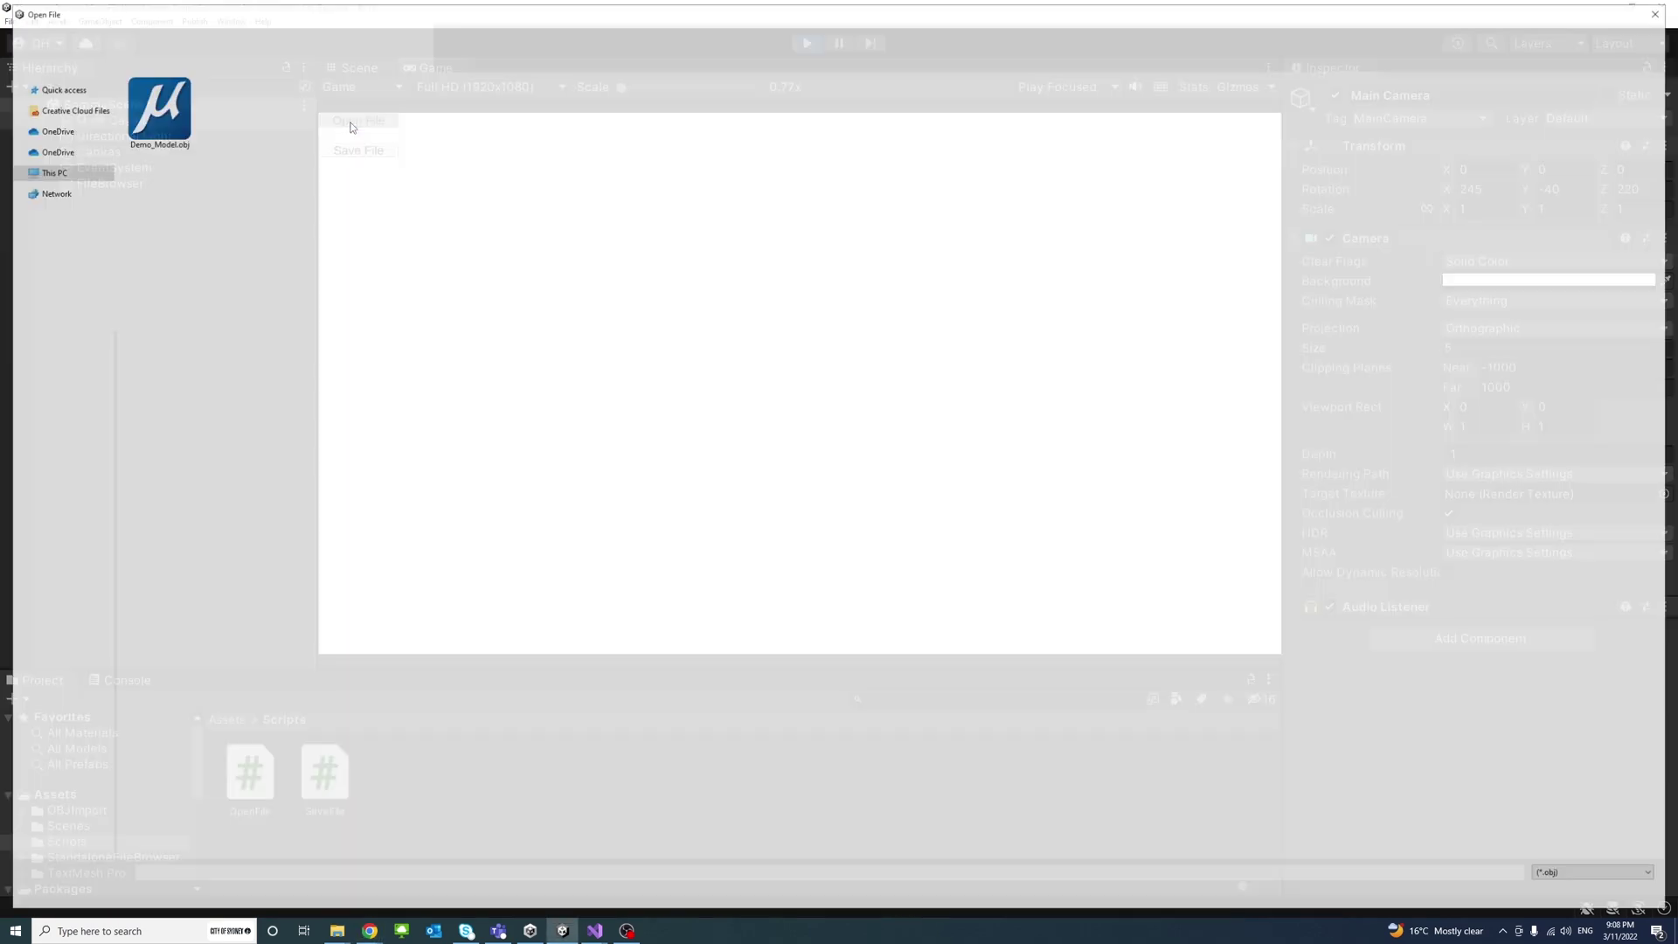
double_click(152, 100)
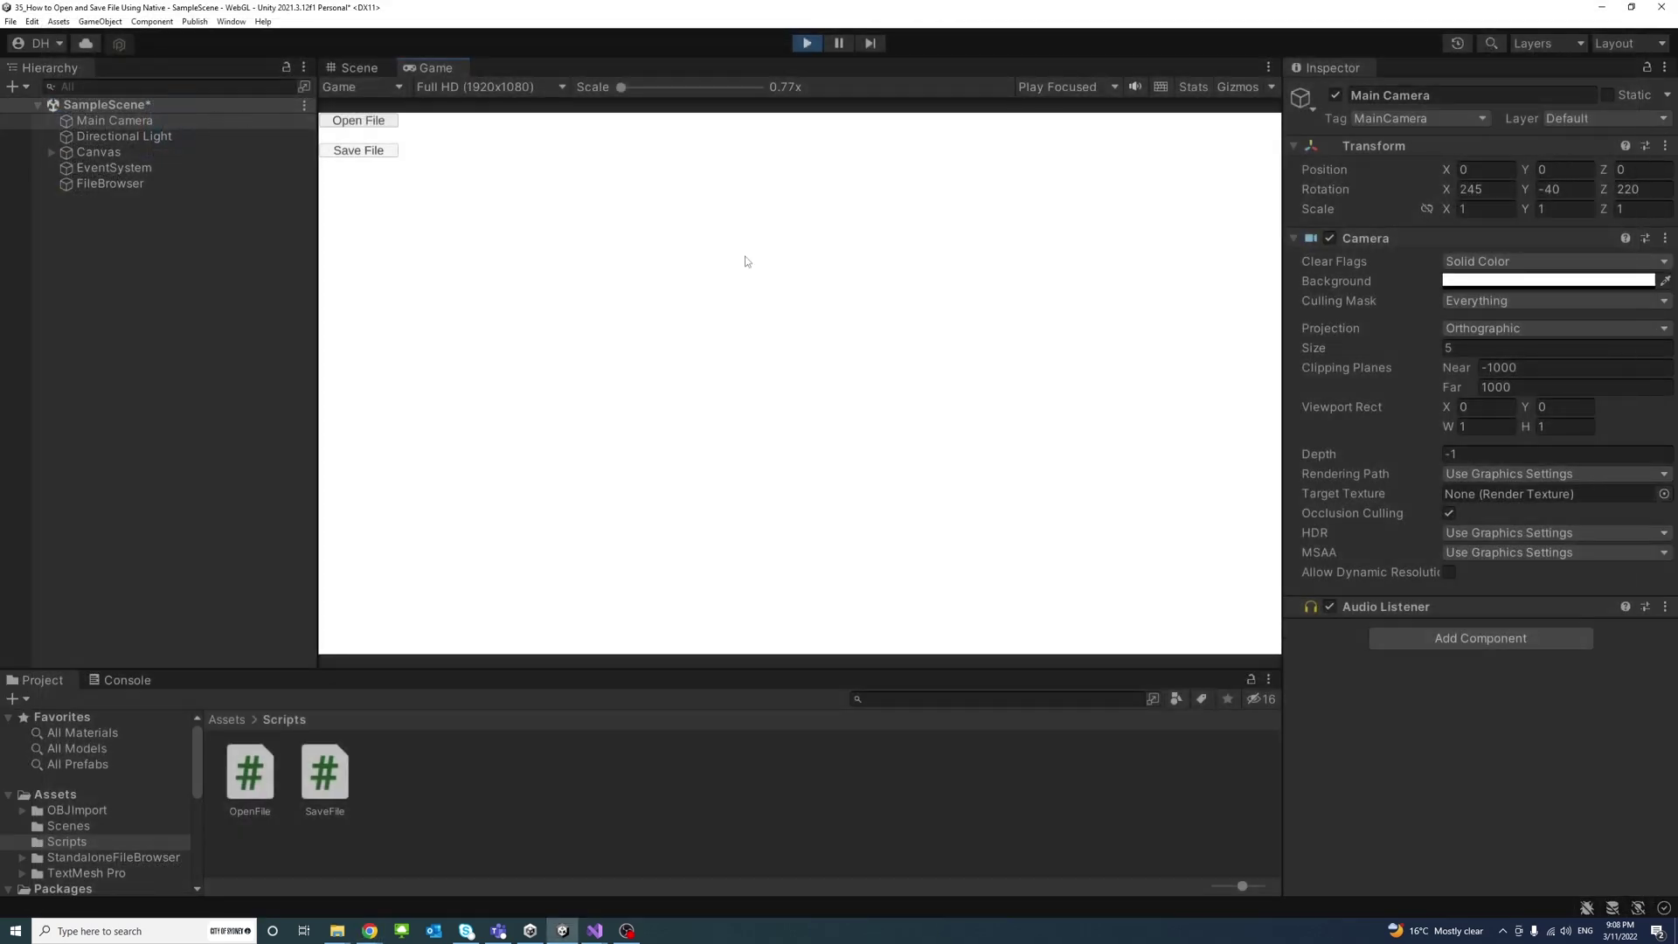